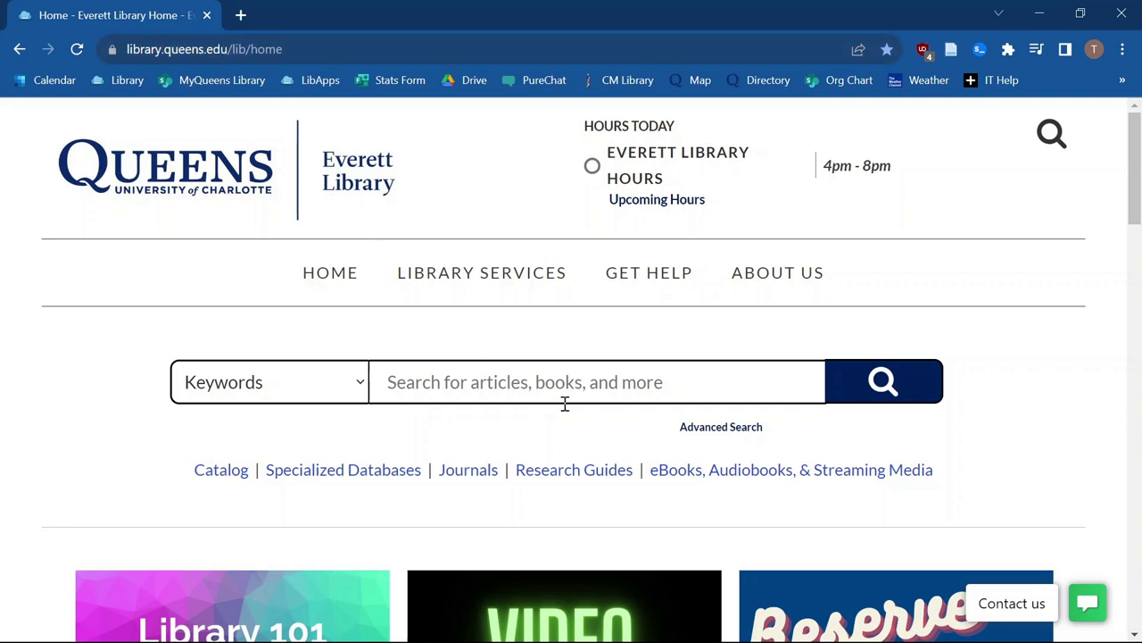
Open the PSY 200: Information Literacy in Psychology guide from the Psychology research guides.
{"action": "left_click", "coordinate": [568, 473]}
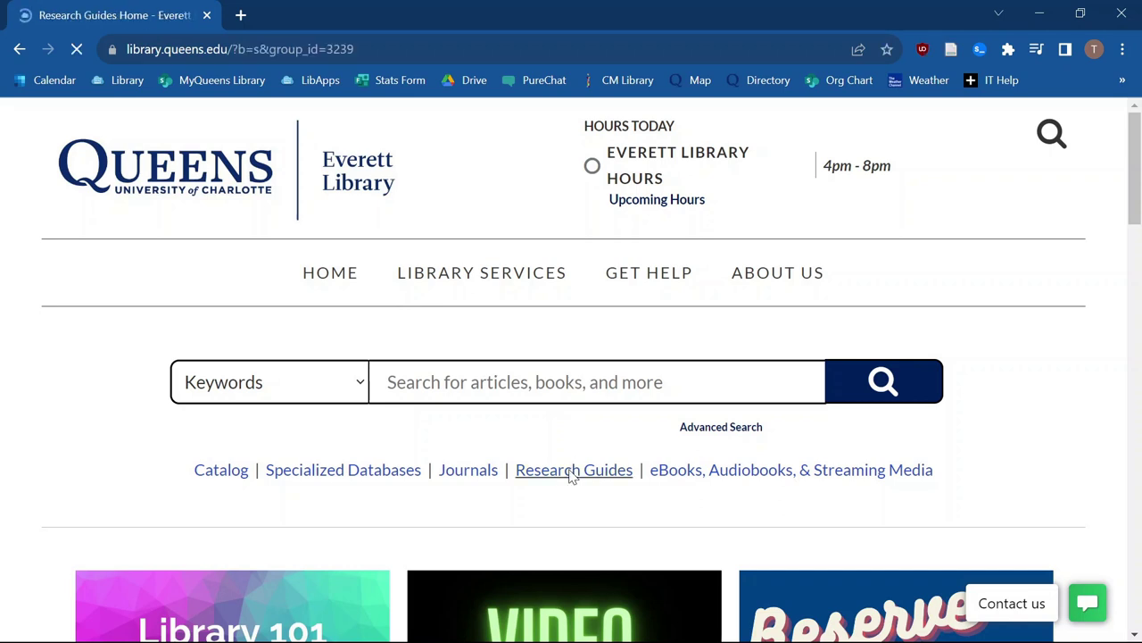
{"action": "scroll", "coordinate": [350, 511], "scroll_direction": "down", "scroll_amount": 3}
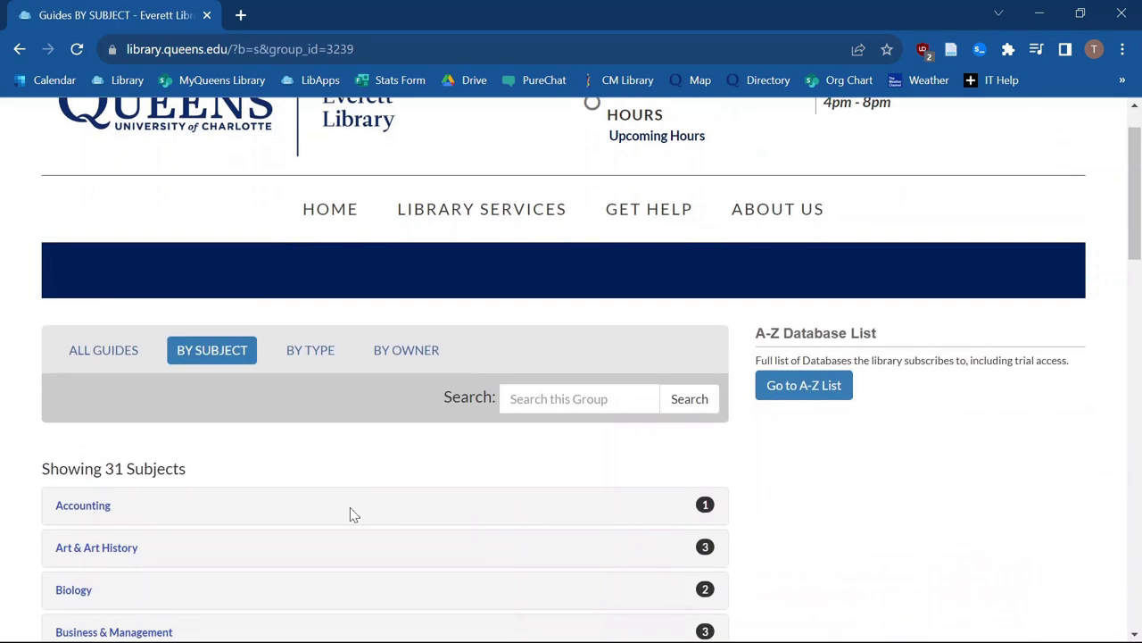
{"action": "scroll", "coordinate": [351, 510], "scroll_direction": "down", "scroll_amount": 7}
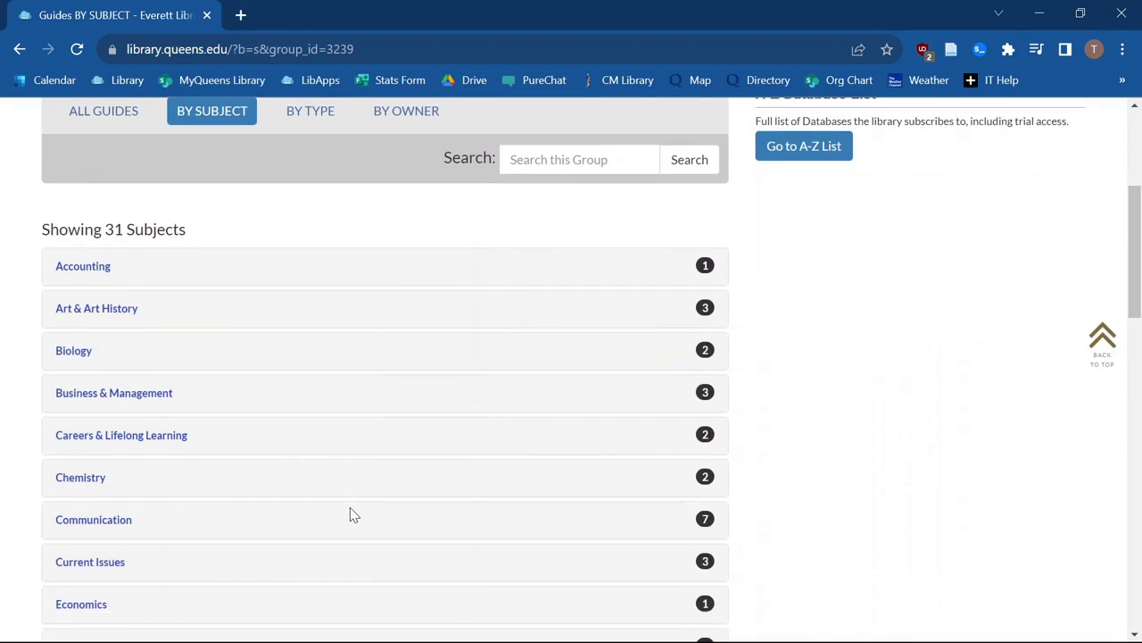
{"action": "scroll", "coordinate": [350, 513], "scroll_direction": "down", "scroll_amount": 2}
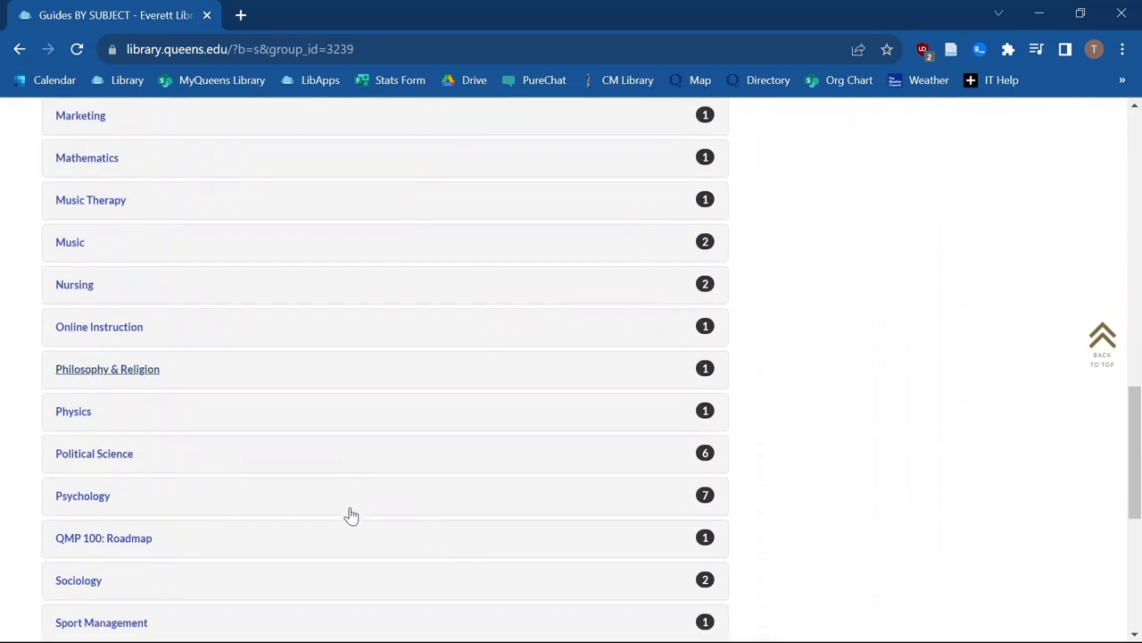
{"action": "left_click", "coordinate": [78, 473]}
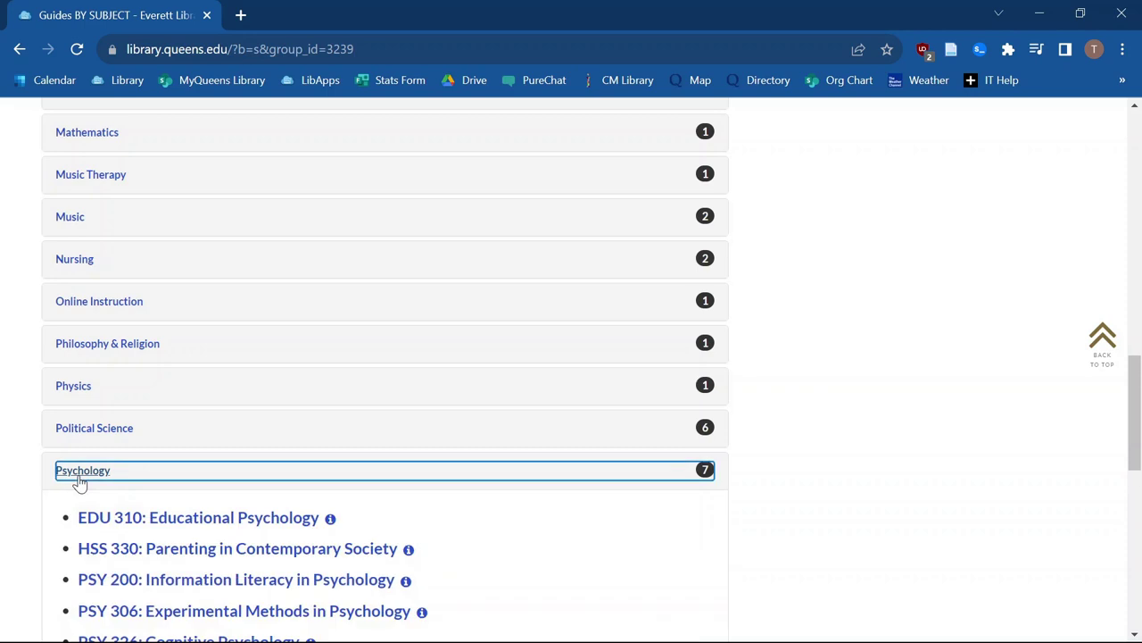
{"action": "scroll", "coordinate": [215, 457], "scroll_direction": "down", "scroll_amount": 2}
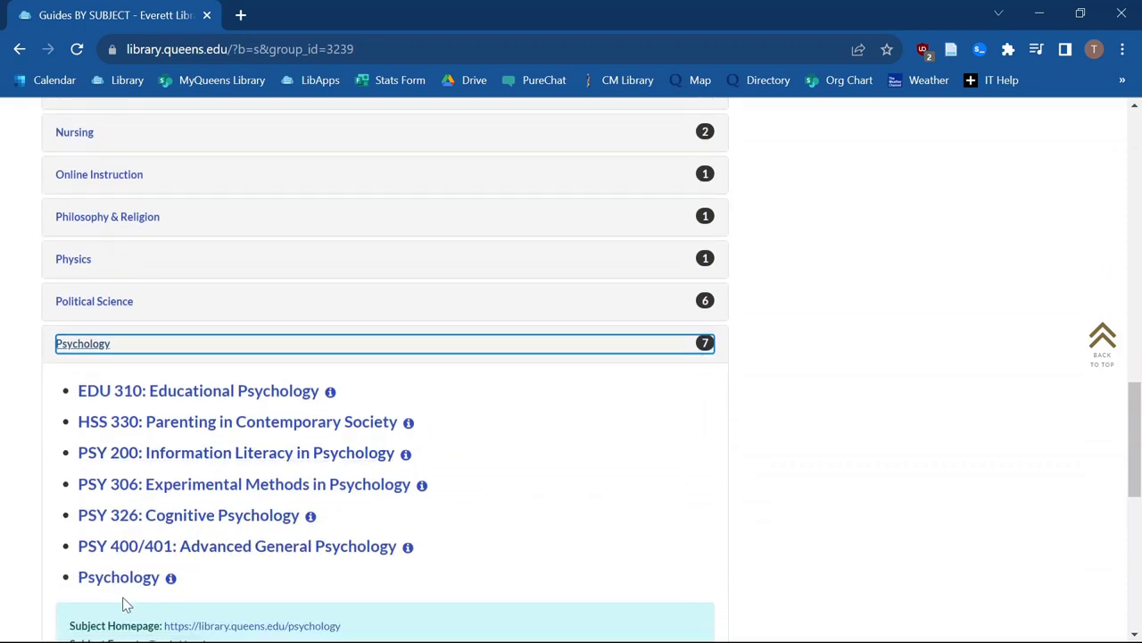
{"action": "left_click", "coordinate": [214, 457]}
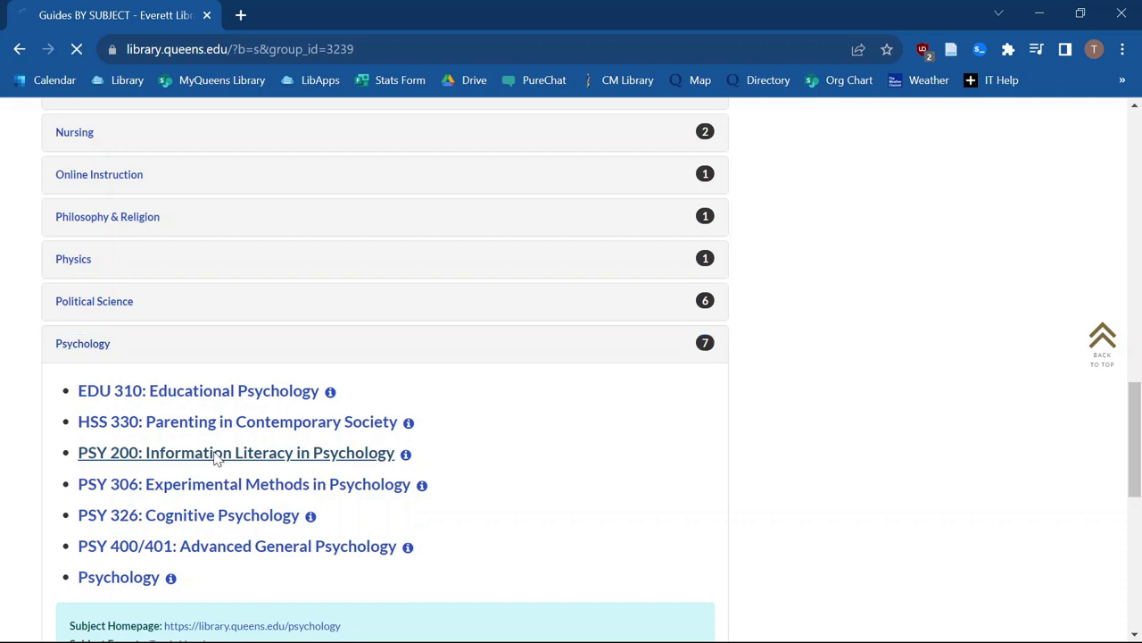
Look over the PSY 200 guide, then return to the Everett Library home page.
{"action": "scroll", "coordinate": [357, 435], "scroll_direction": "down", "scroll_amount": 2}
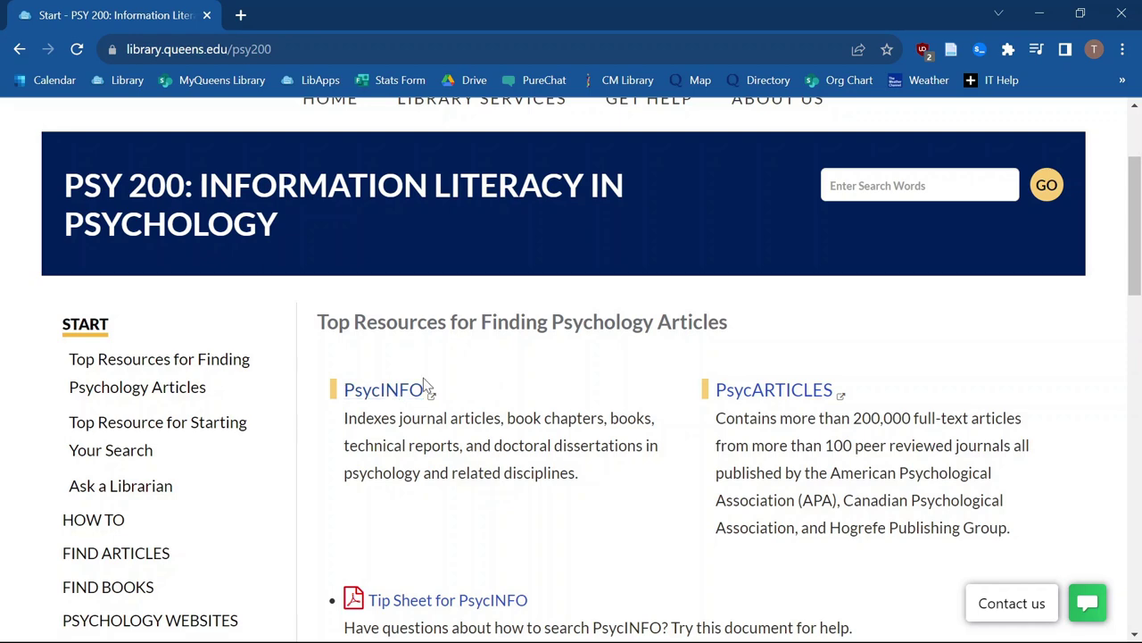
{"action": "scroll", "coordinate": [423, 383], "scroll_direction": "up", "scroll_amount": 2}
{"action": "left_click", "coordinate": [336, 282]}
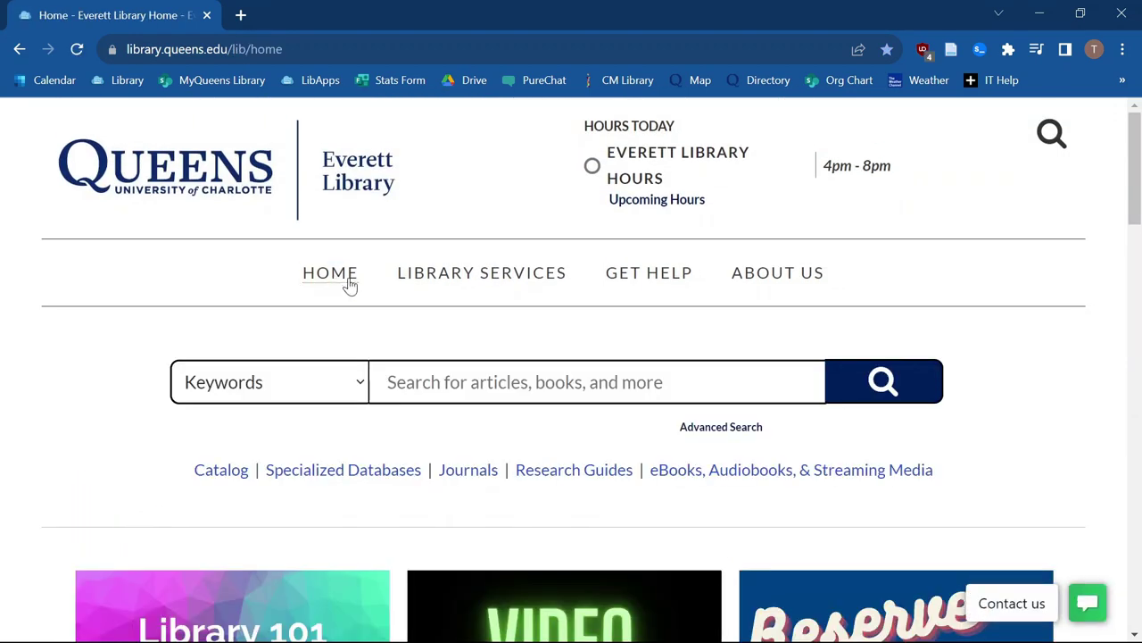
Filter the A-Z database list by 'psycinfo' and launch the PsycINFO database.
{"action": "left_click", "coordinate": [361, 479]}
{"action": "scroll", "coordinate": [486, 417], "scroll_direction": "down", "scroll_amount": 1}
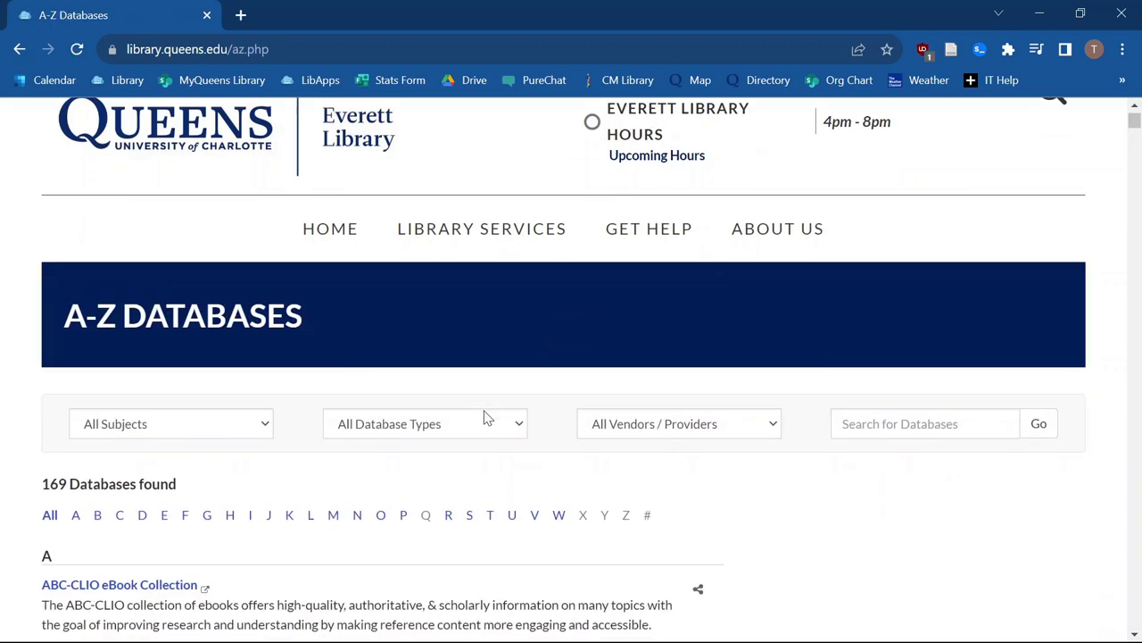
{"action": "left_click", "coordinate": [218, 378]}
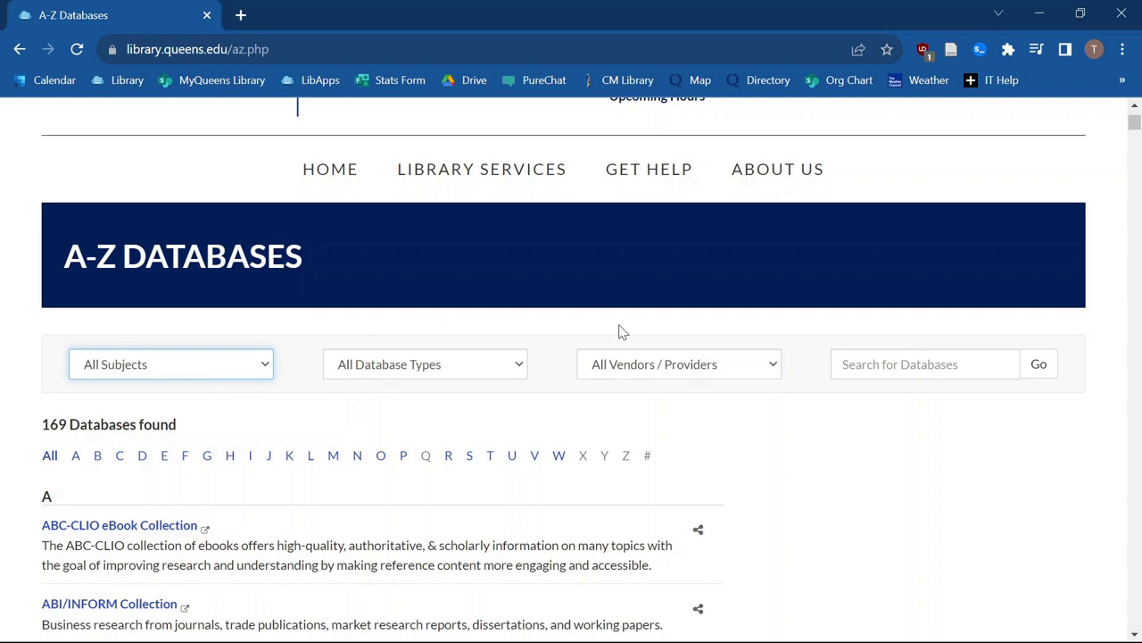
{"action": "left_click", "coordinate": [967, 355]}
{"action": "type", "text": "ps"}
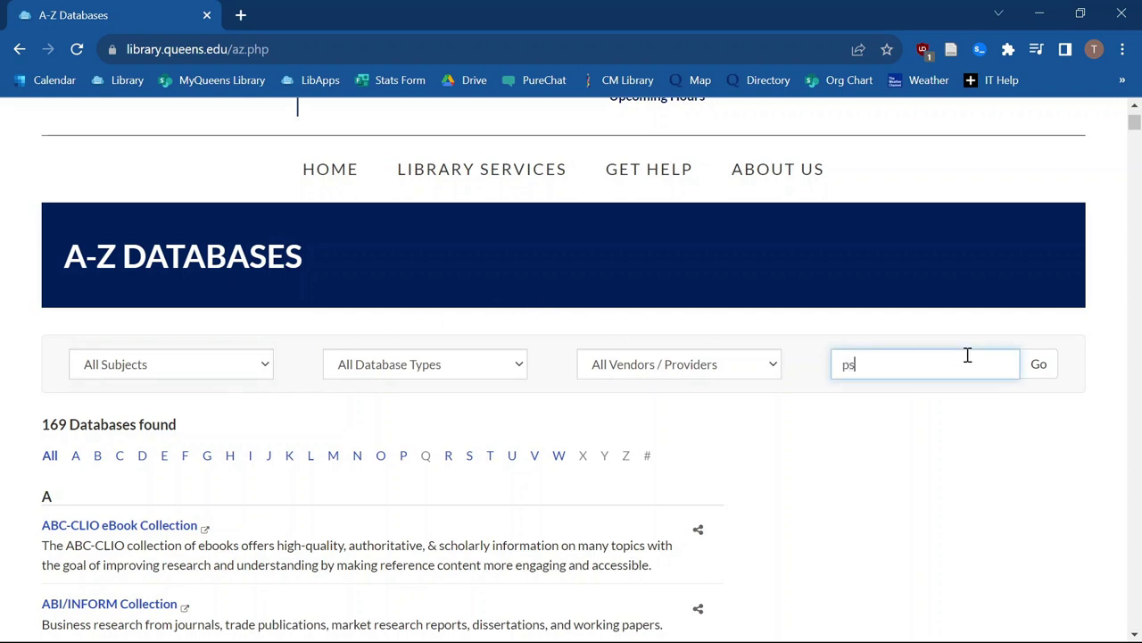
{"action": "type", "text": "ycinfo"}
{"action": "key", "text": "Return"}
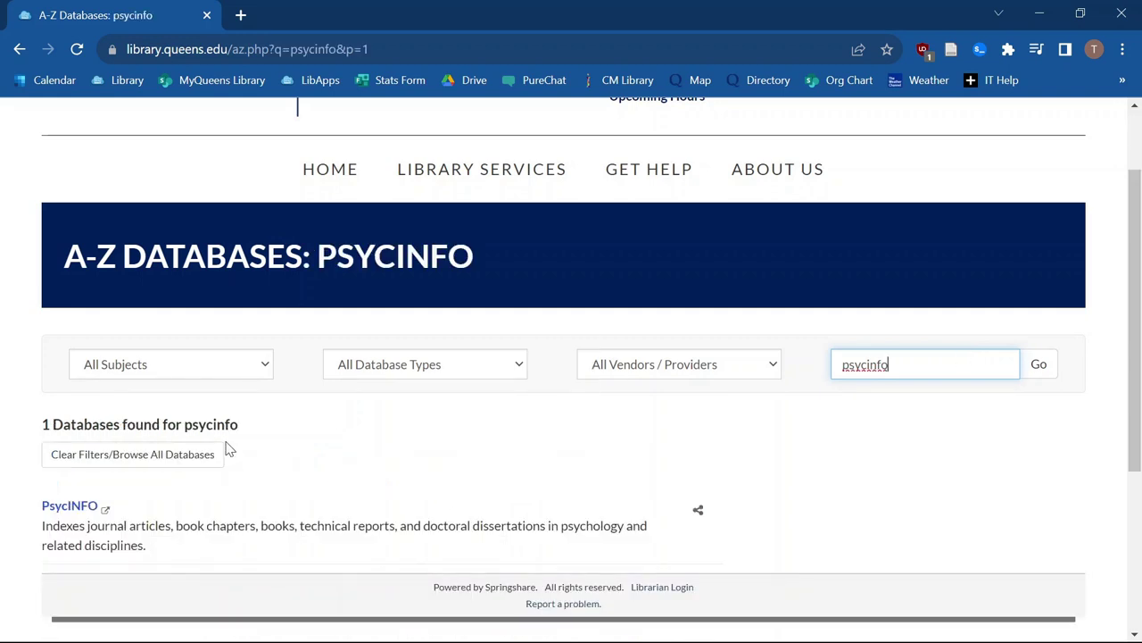
{"action": "left_click", "coordinate": [70, 507]}
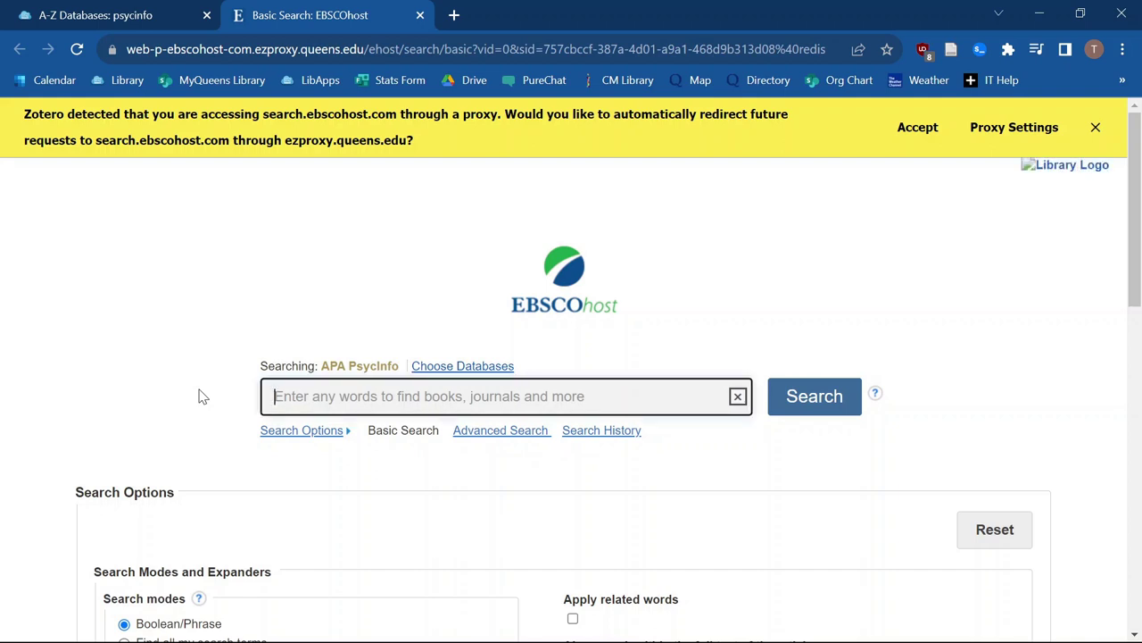
Dismiss the Zotero proxy notice and enter 'social media mental health' in the search box.
{"action": "left_click", "coordinate": [1094, 130]}
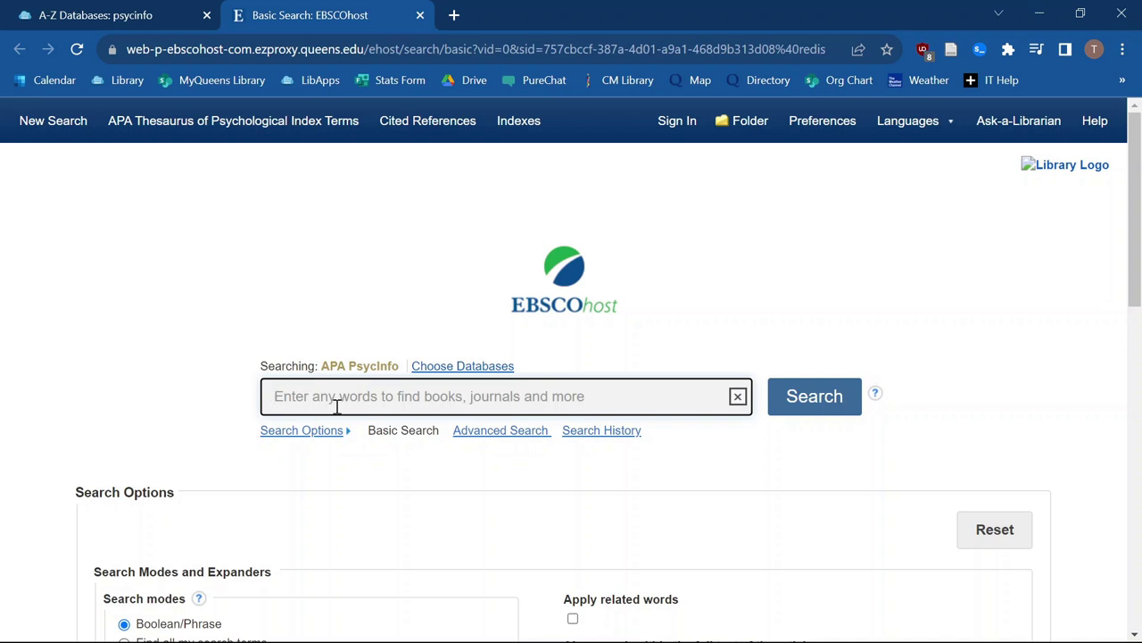
{"action": "type", "text": "social m"}
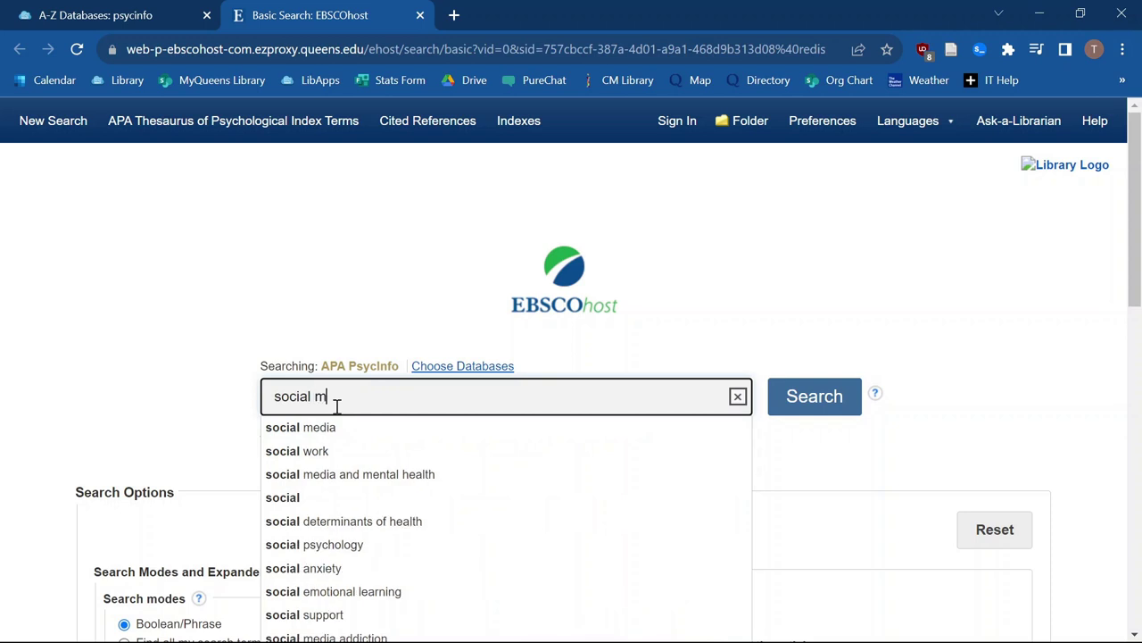
{"action": "type", "text": "edia "}
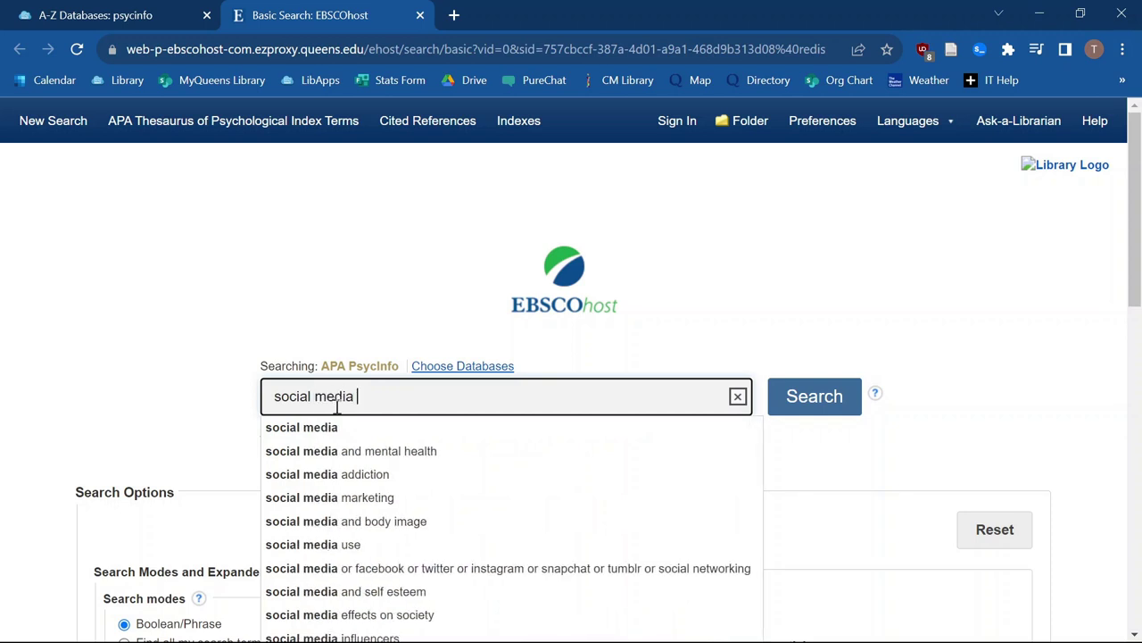
{"action": "type", "text": "mental health"}
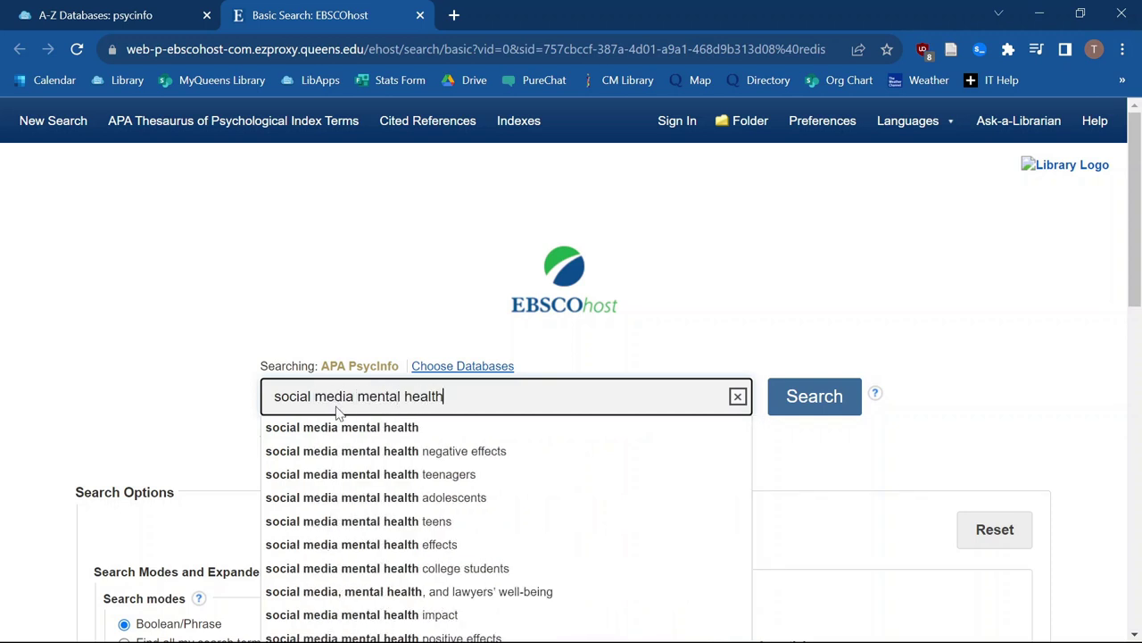
Run the 'social media mental health' search, returning 351 results, and return to the query.
{"action": "key", "text": "Return"}
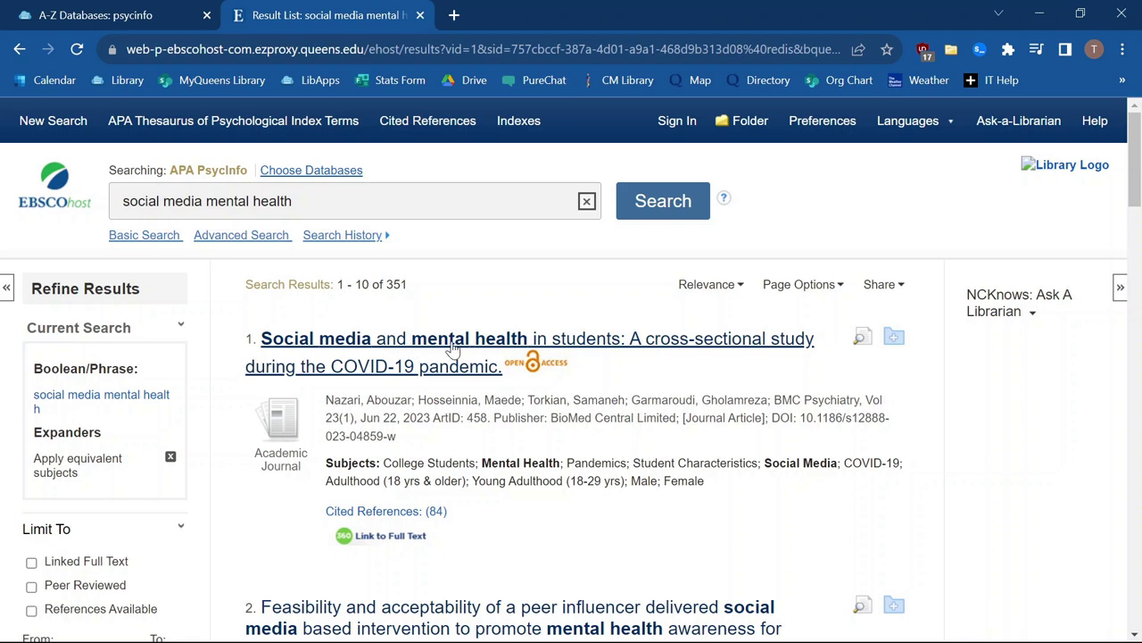
{"action": "left_click", "coordinate": [124, 200]}
Rerun the search with "social media" and "mental health" as quoted phrases, giving 338 results.
{"action": "type", "text": "\""}
{"action": "left_click", "coordinate": [210, 201]}
{"action": "type", "text": "\""}
{"action": "key", "text": "Right"}
{"action": "type", "text": "\""}
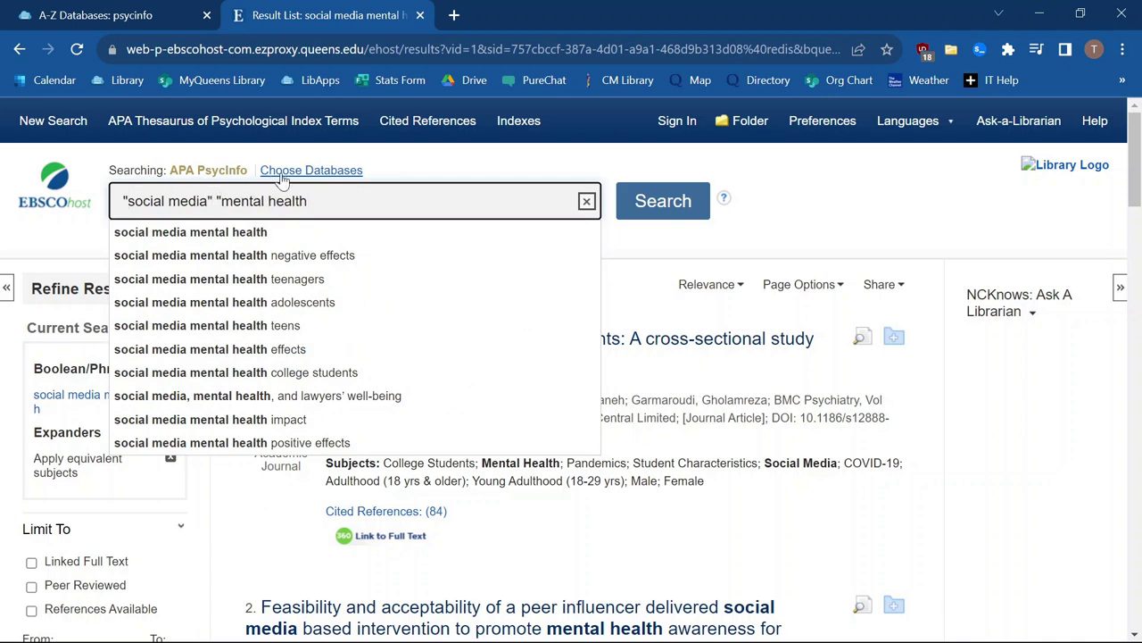
{"action": "left_click", "coordinate": [319, 196]}
{"action": "type", "text": "\""}
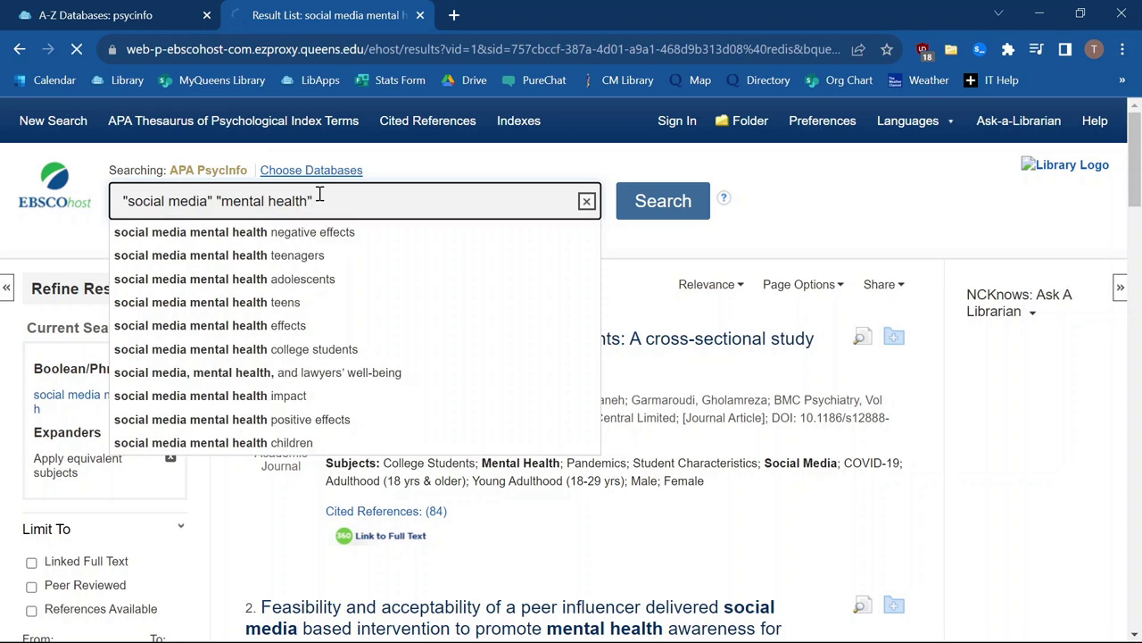
{"action": "key", "text": "Return"}
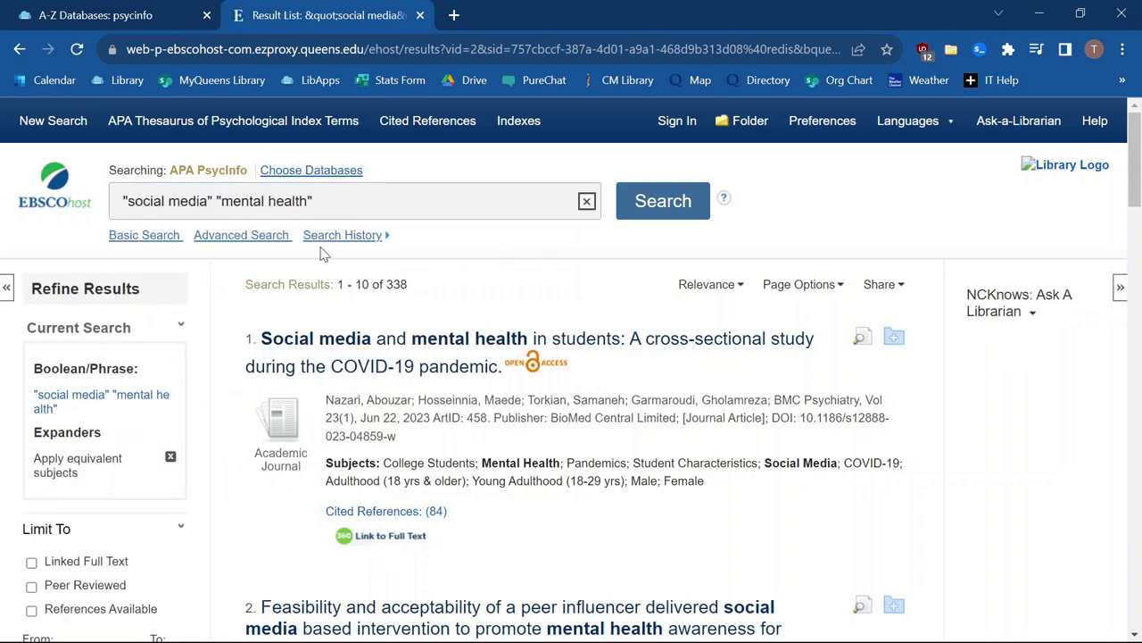
{"action": "left_click", "coordinate": [335, 203]}
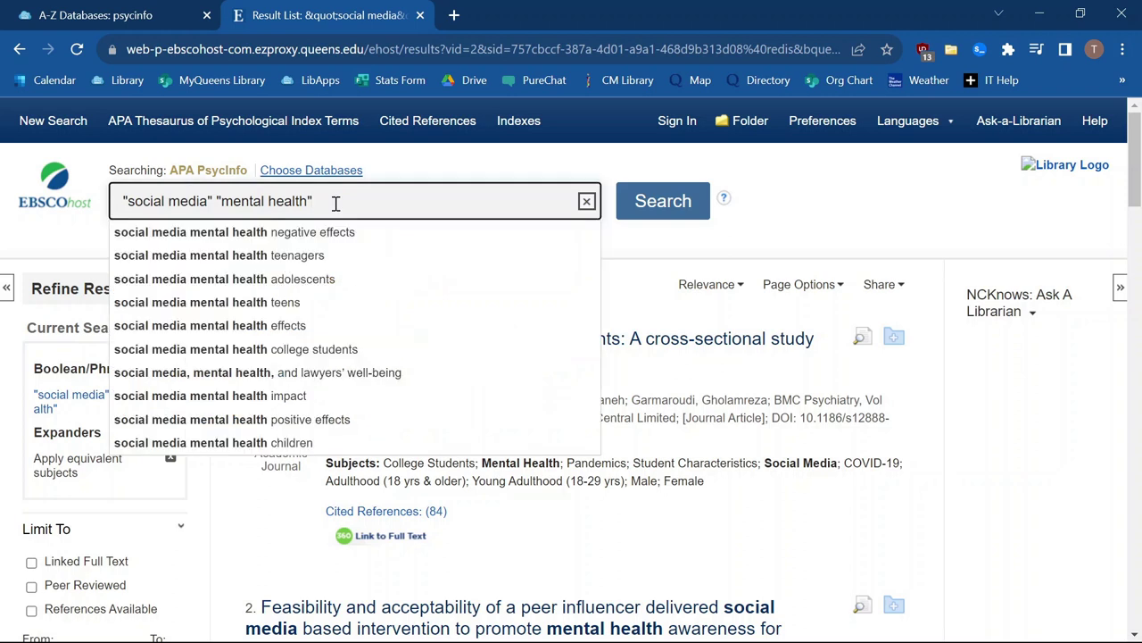
{"action": "type", "text": "("}
Append (pandemic OR covid OR "social distancing"), narrowing to 20 results, and carry it into Advanced Search.
{"action": "type", "text": "pandemi"}
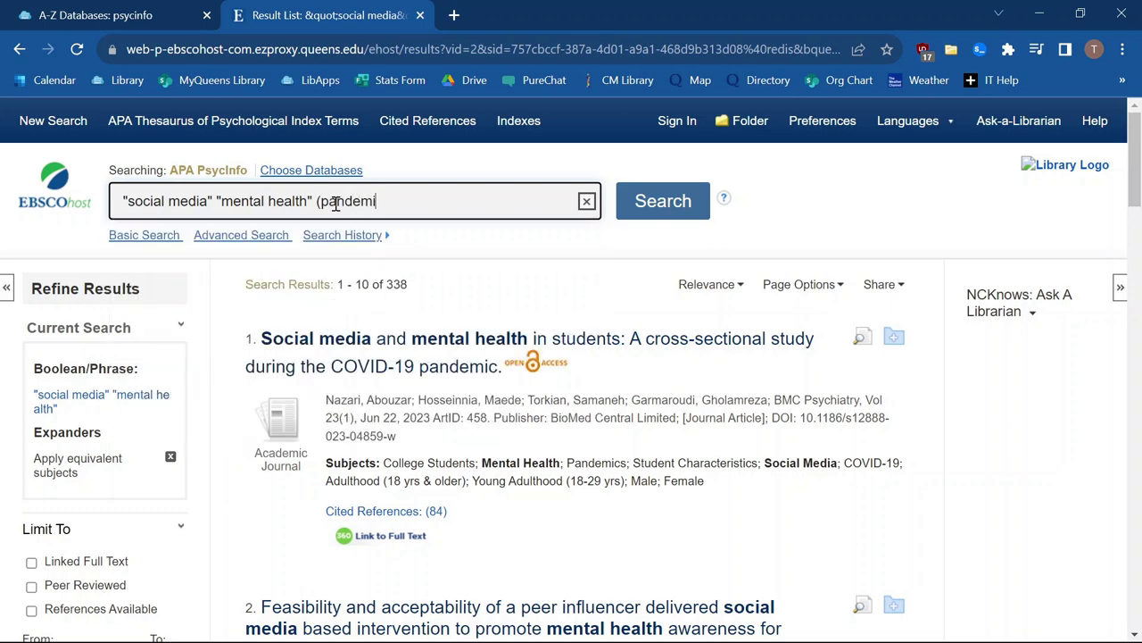
{"action": "type", "text": "c OR covid OR \"soci"}
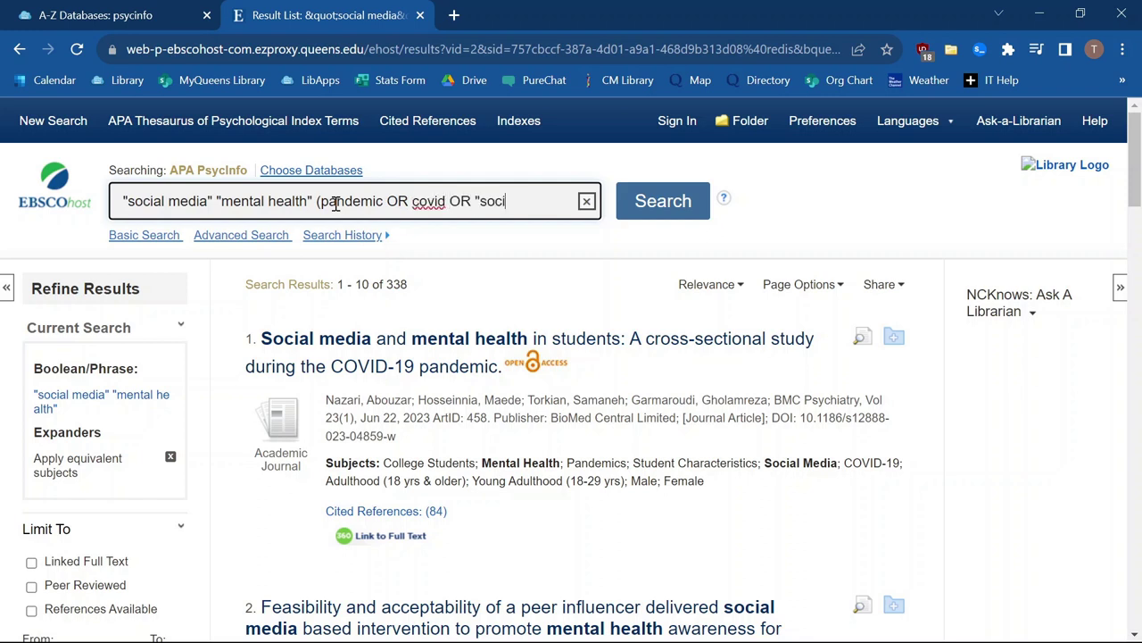
{"action": "type", "text": "al distancing\")"}
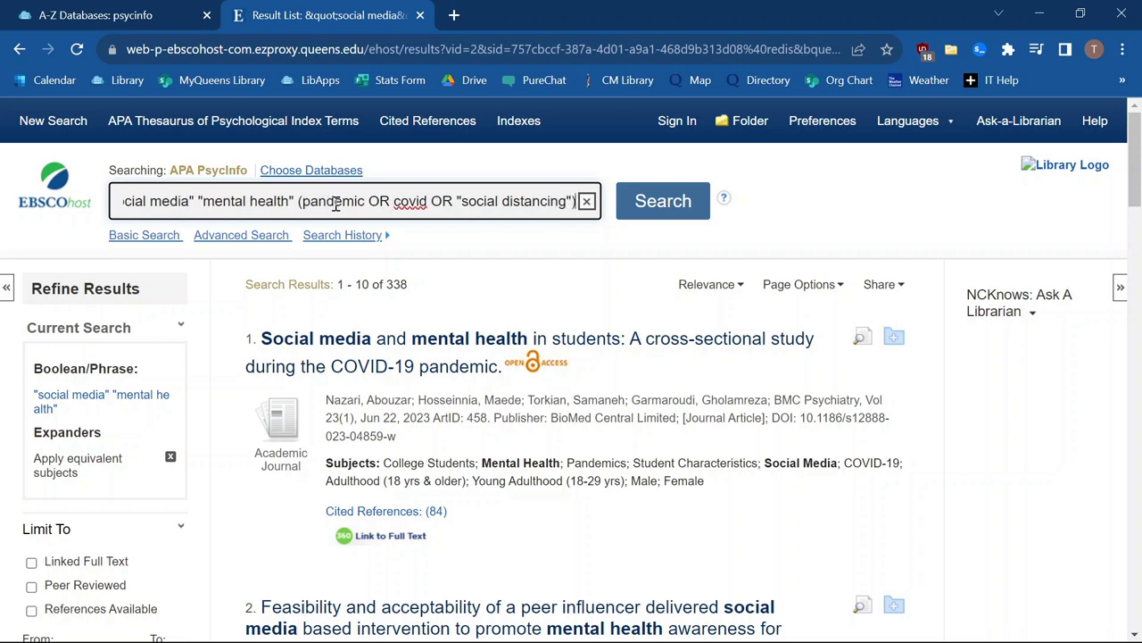
{"action": "key", "text": "Return"}
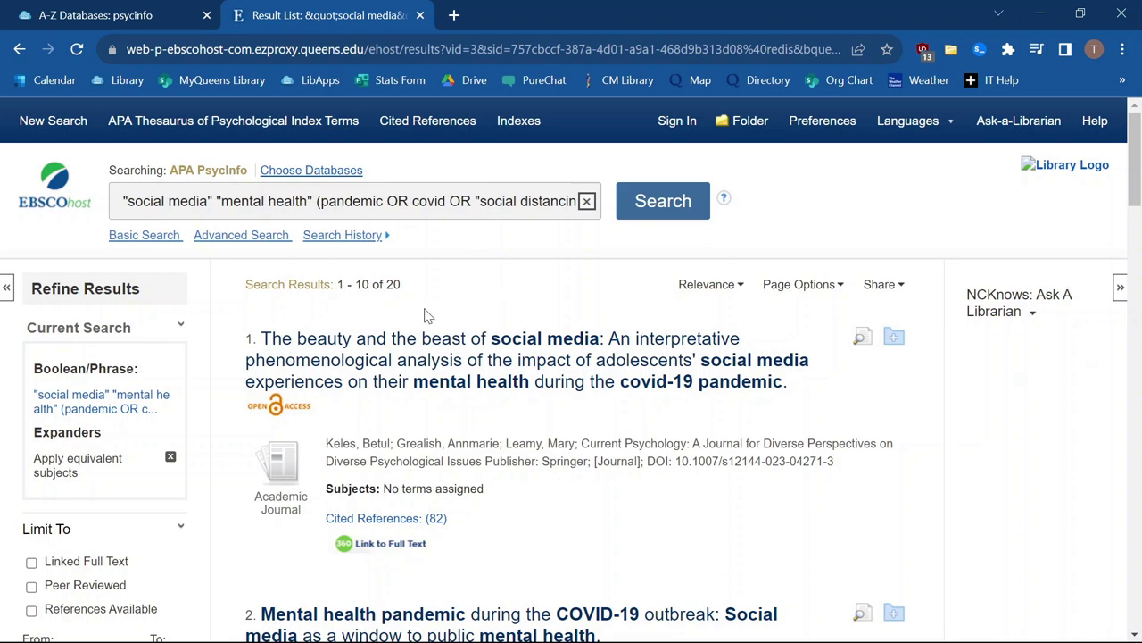
{"action": "left_click", "coordinate": [252, 236]}
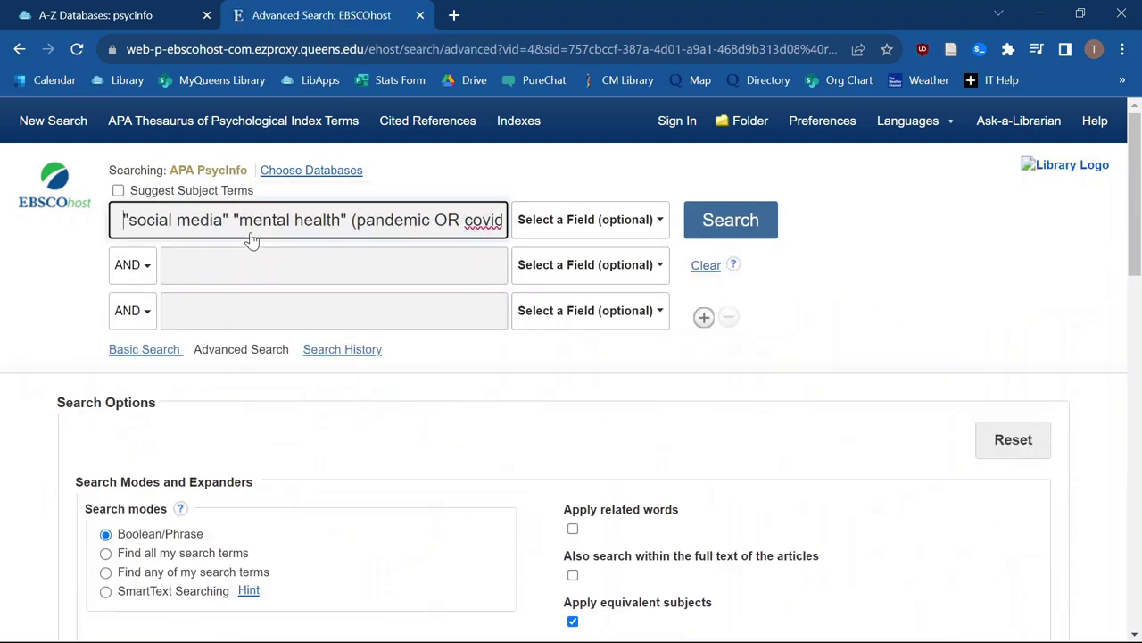
Limit the first search row to TI Title and rerun, leaving 13 results.
{"action": "left_click", "coordinate": [570, 219]}
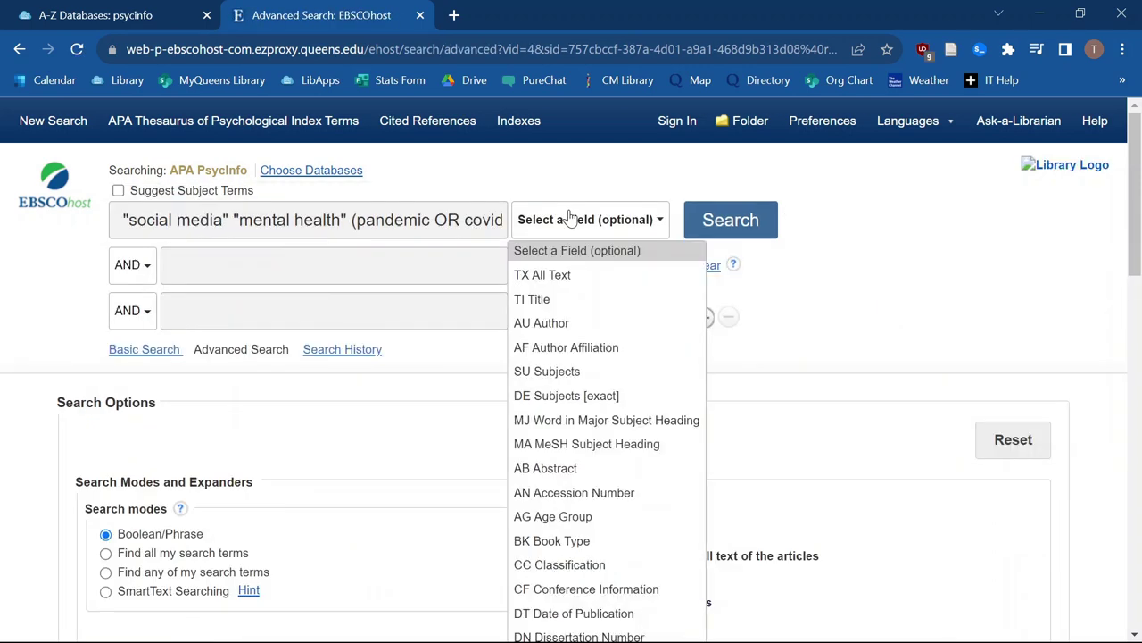
{"action": "left_click", "coordinate": [554, 306]}
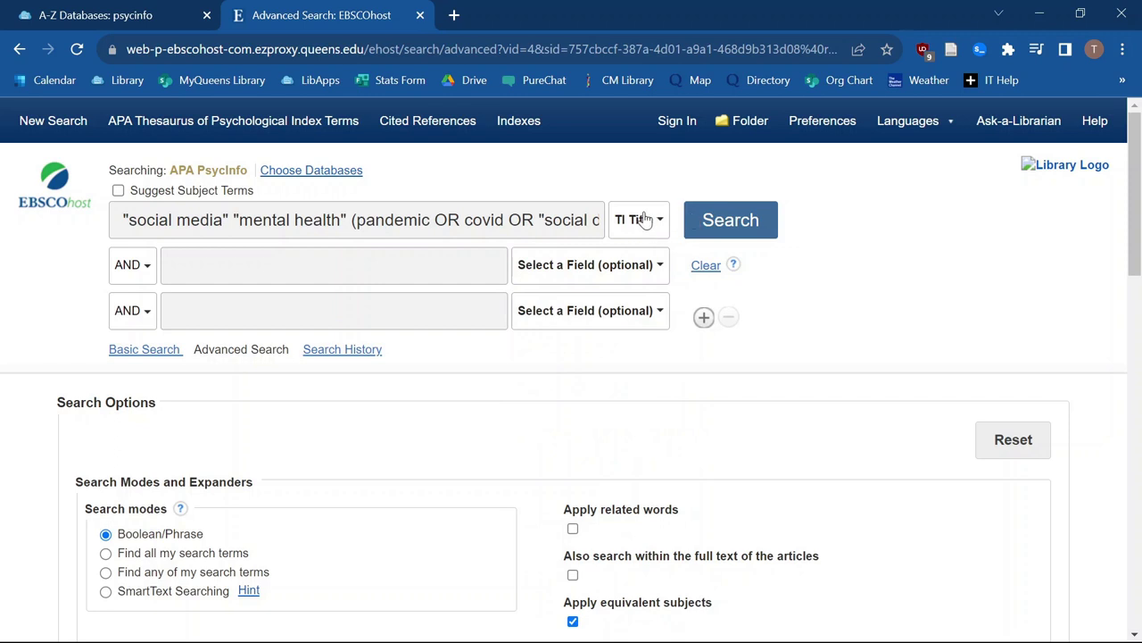
{"action": "left_click", "coordinate": [747, 221]}
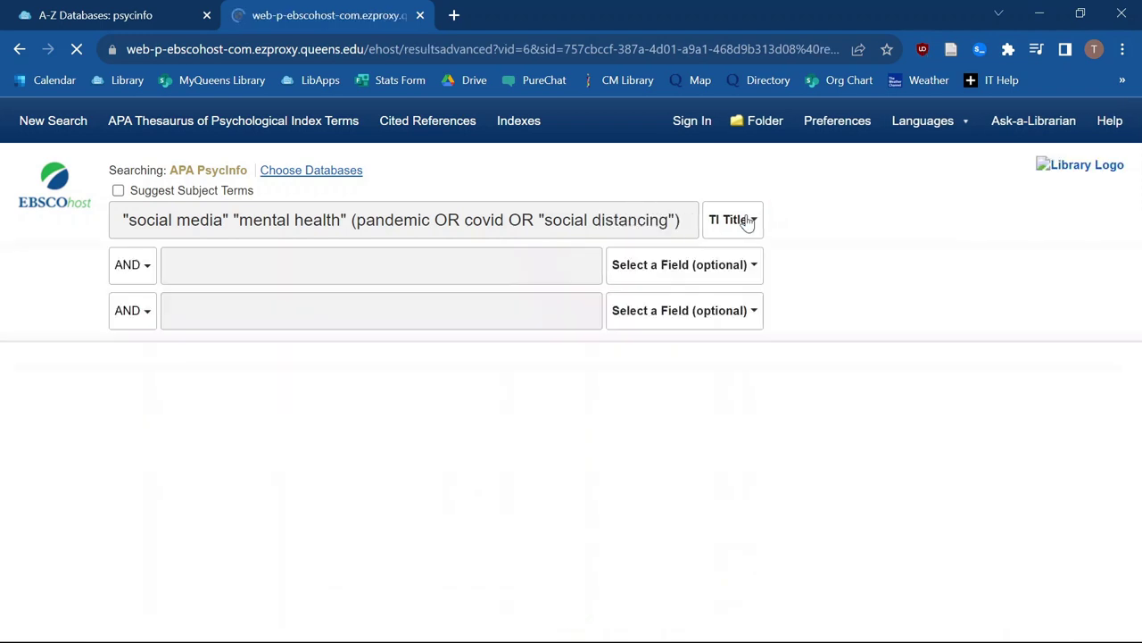
{"action": "scroll", "coordinate": [656, 382], "scroll_direction": "down", "scroll_amount": 2}
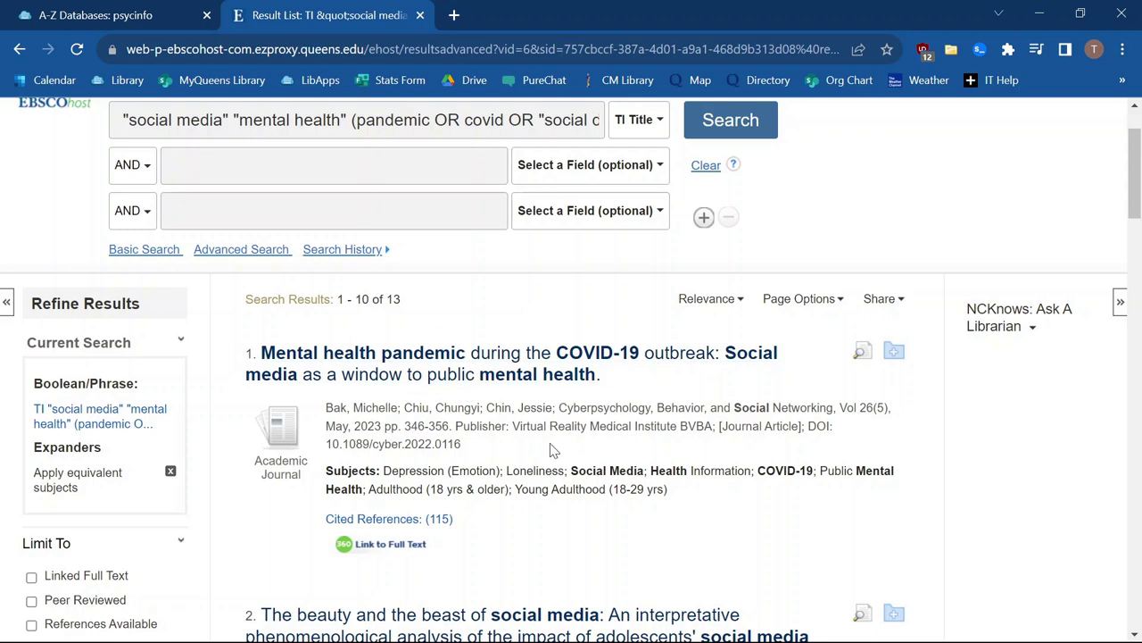
{"action": "scroll", "coordinate": [551, 449], "scroll_direction": "down", "scroll_amount": 2}
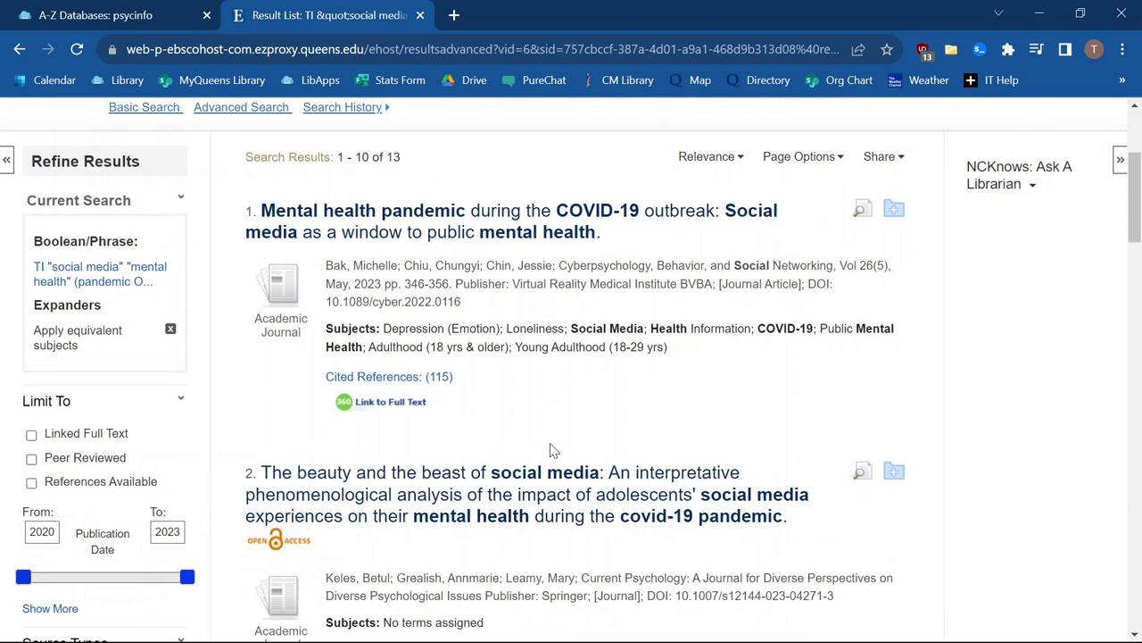
{"action": "scroll", "coordinate": [551, 449], "scroll_direction": "down", "scroll_amount": 1}
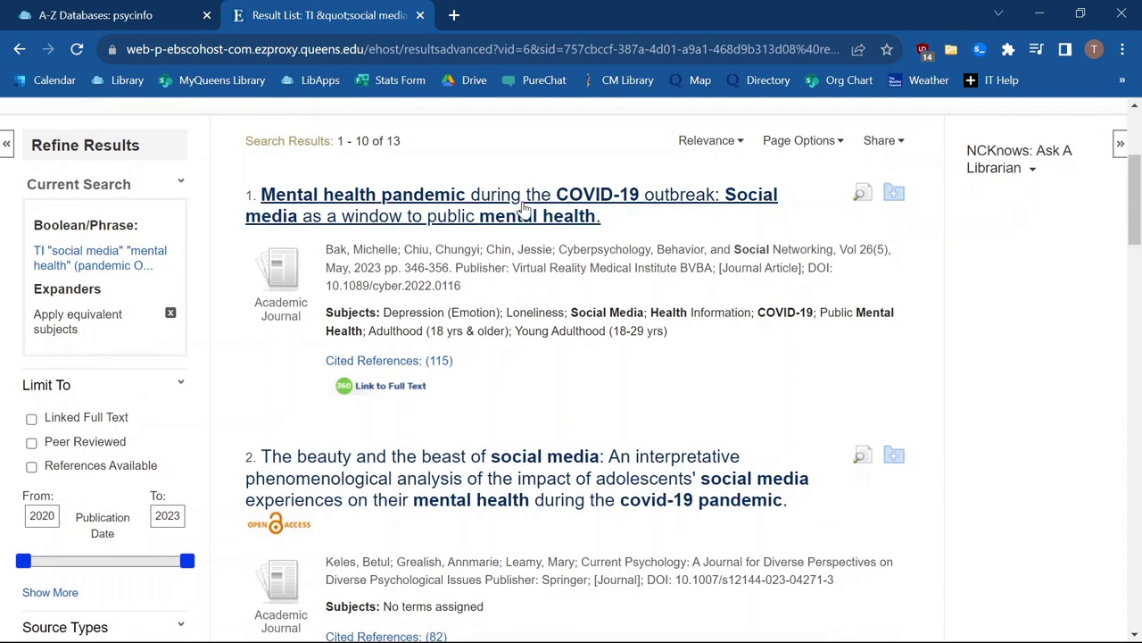
{"action": "scroll", "coordinate": [533, 459], "scroll_direction": "down", "scroll_amount": 2}
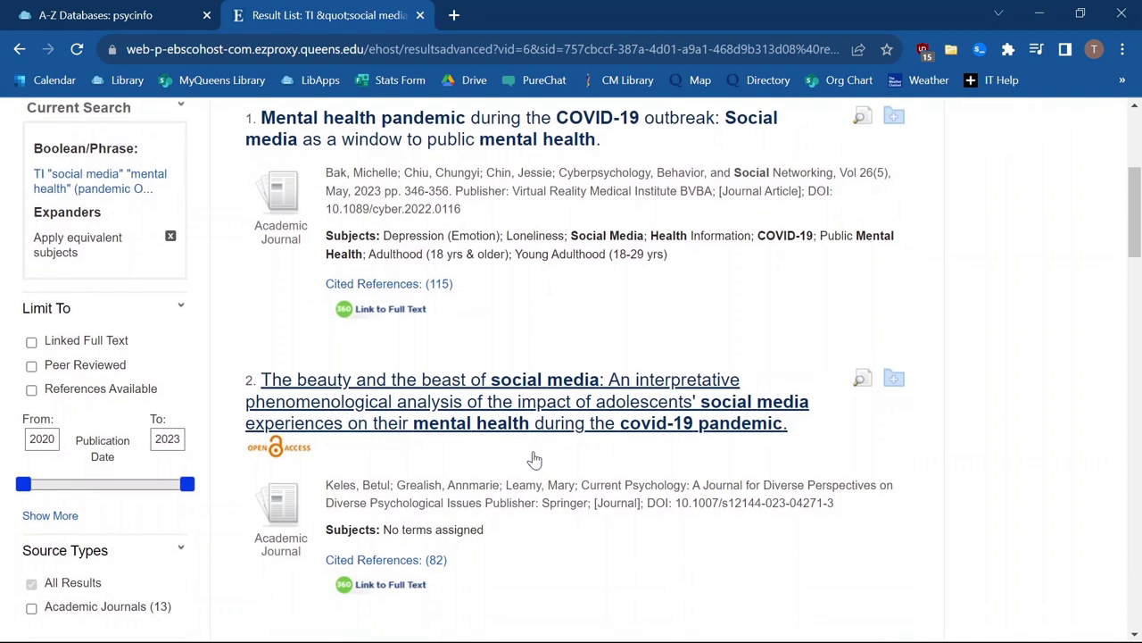
{"action": "scroll", "coordinate": [533, 459], "scroll_direction": "down", "scroll_amount": 1}
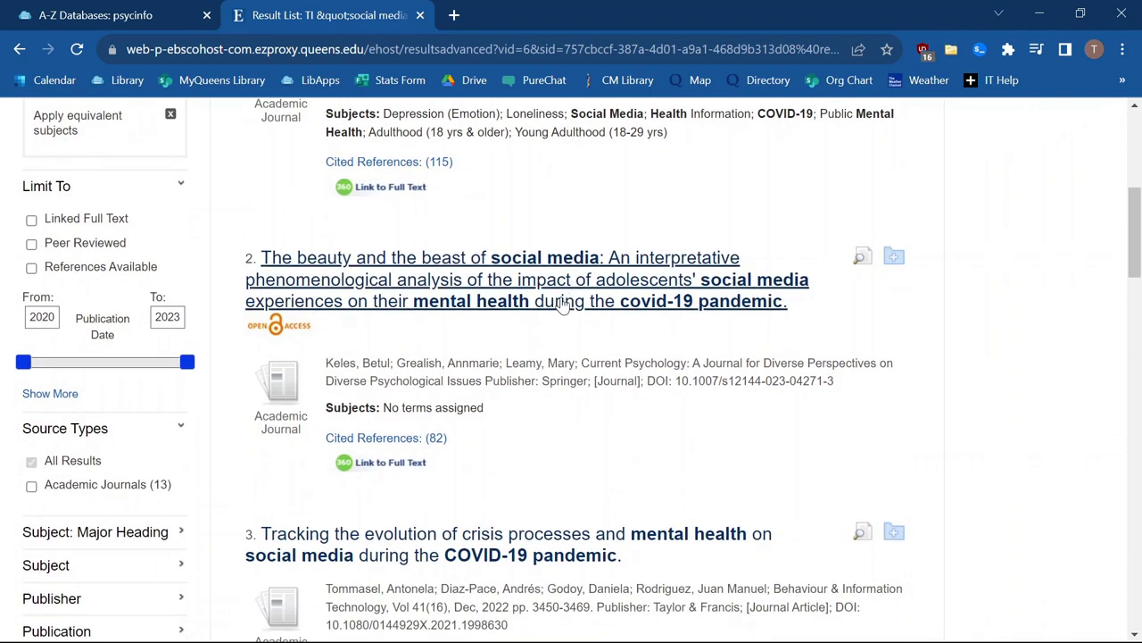
{"action": "scroll", "coordinate": [603, 393], "scroll_direction": "down", "scroll_amount": 3}
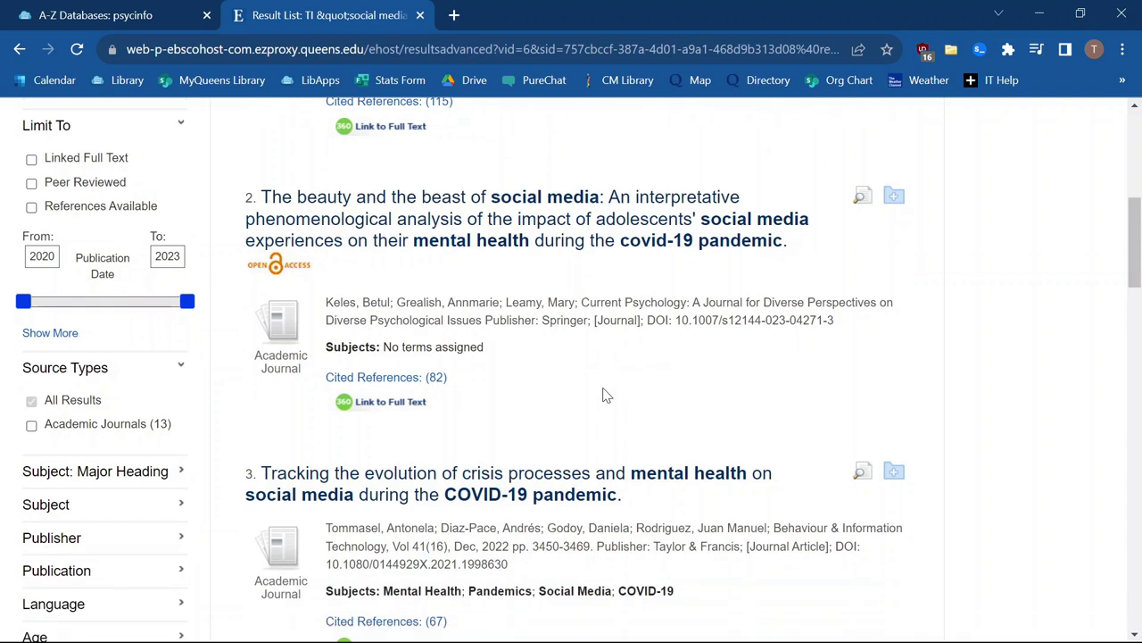
{"action": "scroll", "coordinate": [603, 395], "scroll_direction": "down", "scroll_amount": 1}
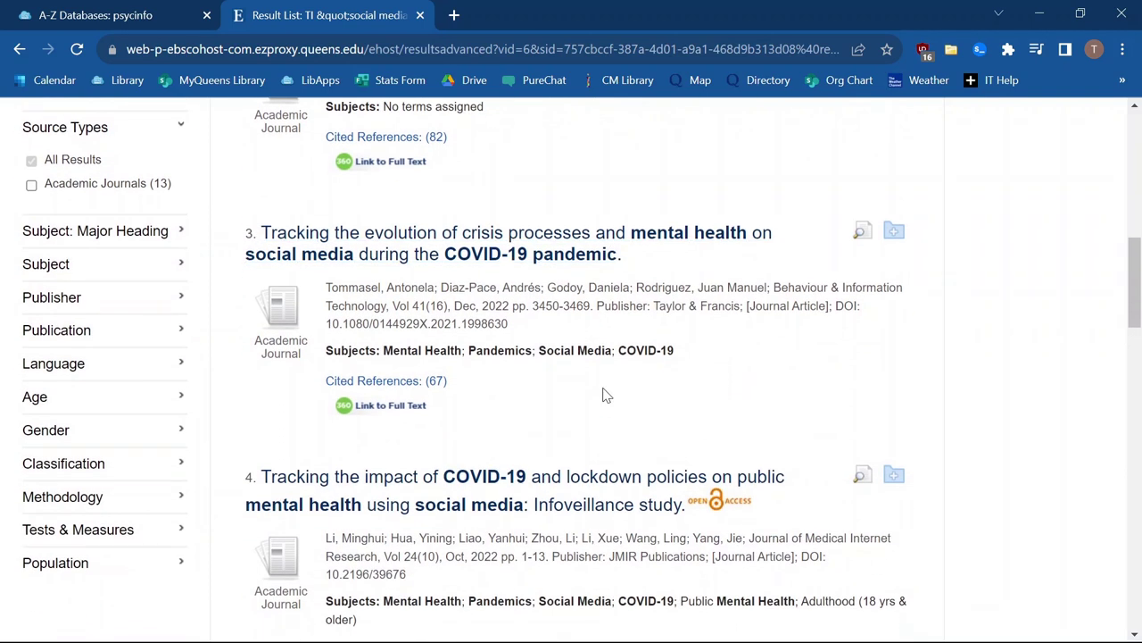
{"action": "scroll", "coordinate": [602, 396], "scroll_direction": "down", "scroll_amount": 2}
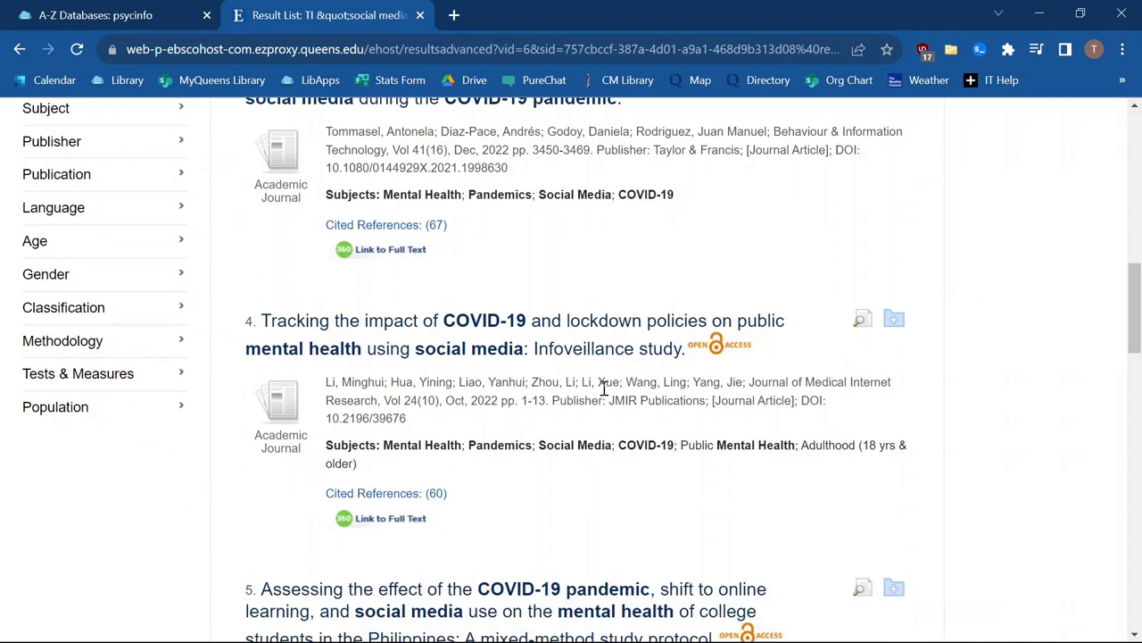
{"action": "scroll", "coordinate": [604, 388], "scroll_direction": "down", "scroll_amount": 1}
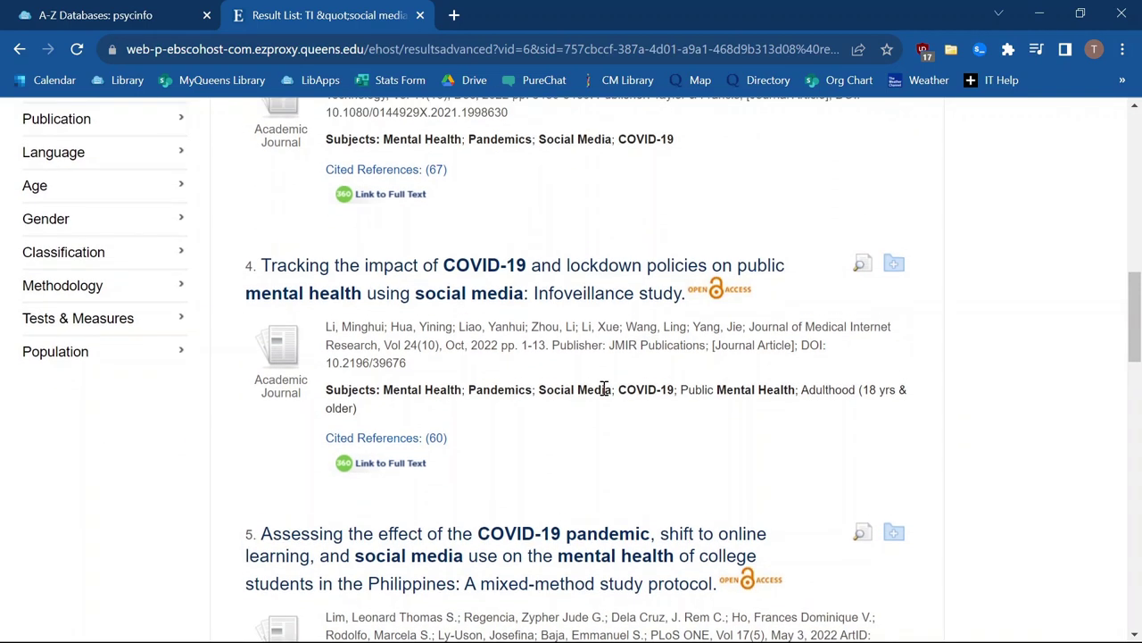
{"action": "scroll", "coordinate": [604, 389], "scroll_direction": "up", "scroll_amount": 10}
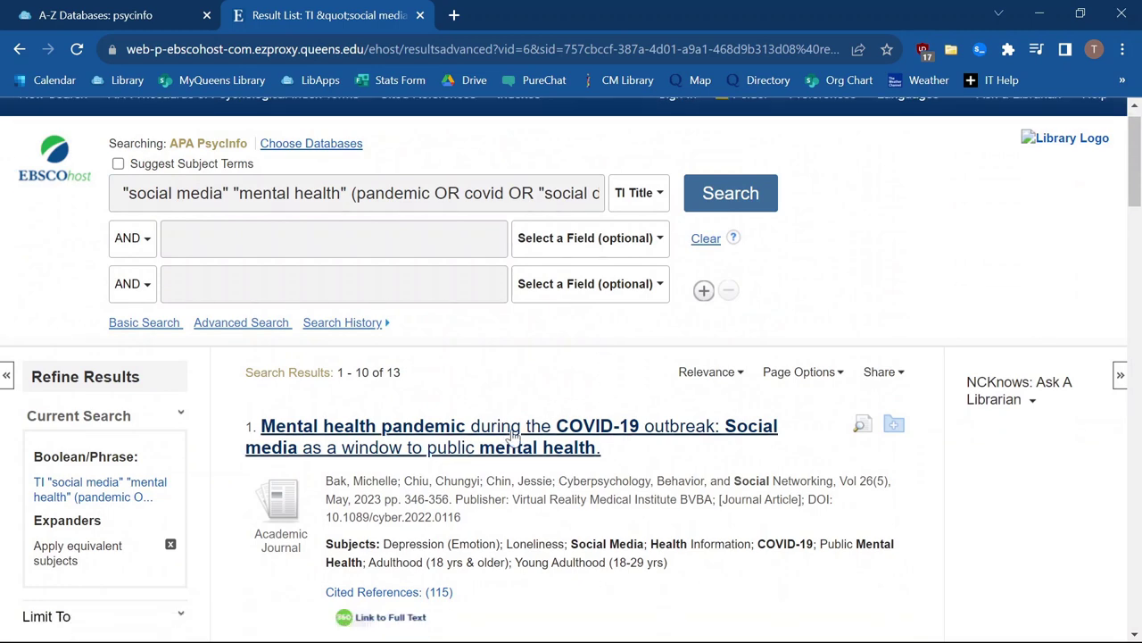
{"action": "left_click", "coordinate": [513, 435]}
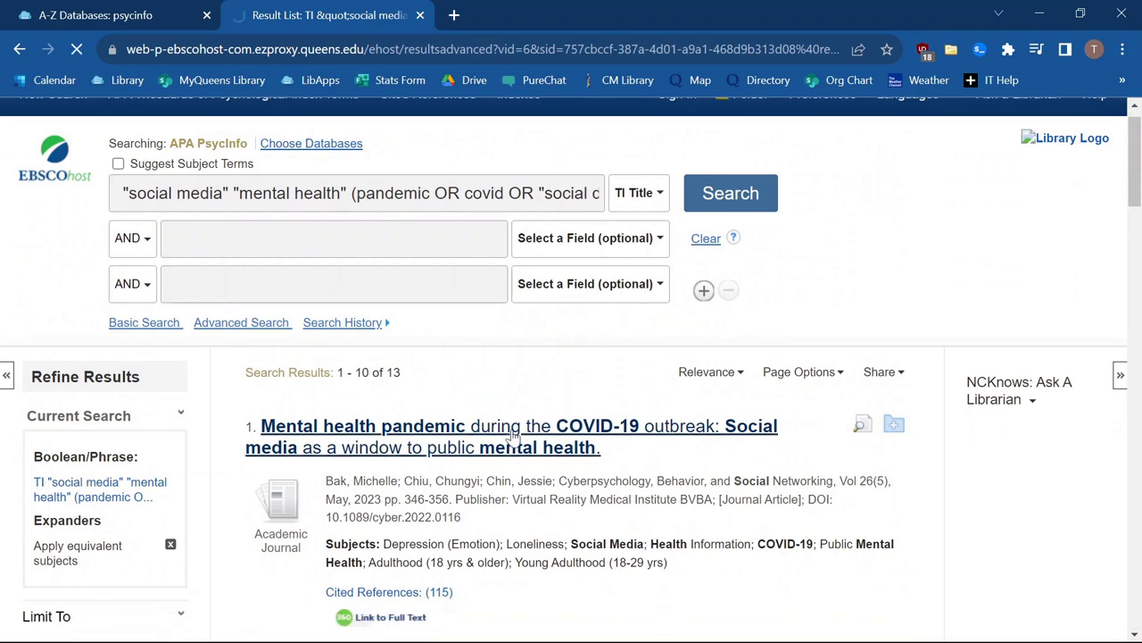
Select the first article's detailed-record URL and show its formatted citations.
{"action": "scroll", "coordinate": [551, 403], "scroll_direction": "down", "scroll_amount": 3}
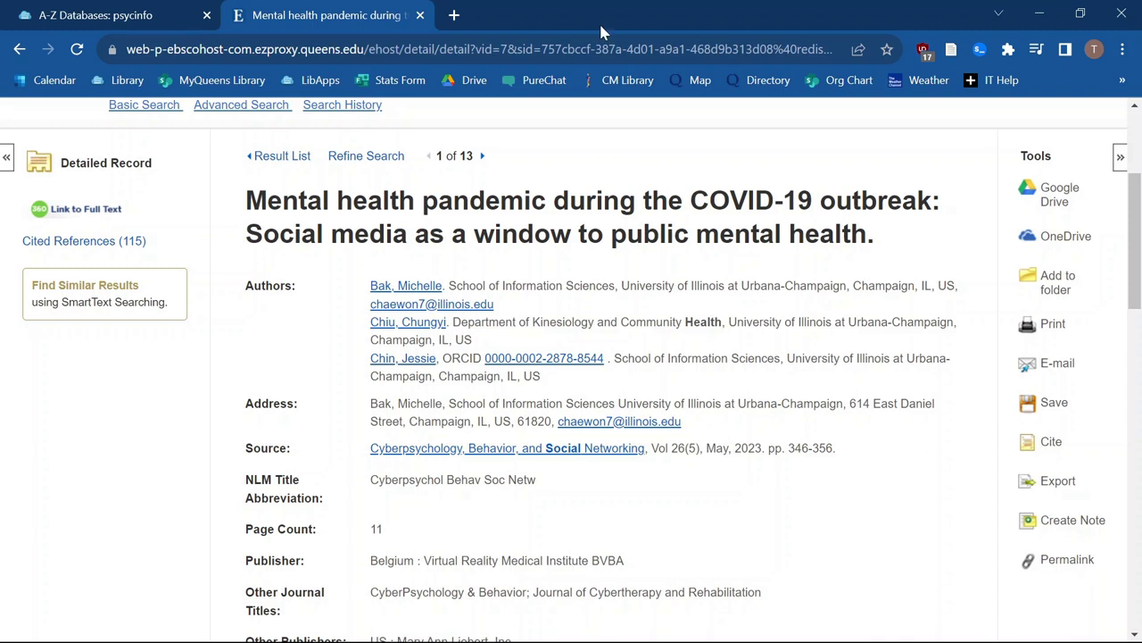
{"action": "left_click", "coordinate": [509, 50]}
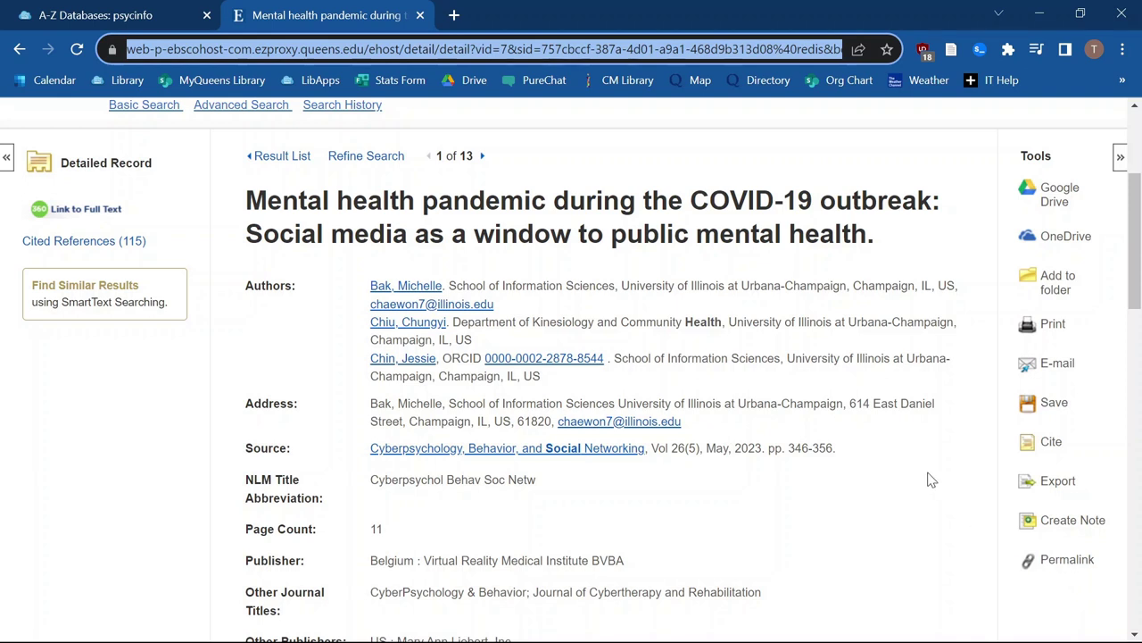
{"action": "left_click", "coordinate": [1053, 447]}
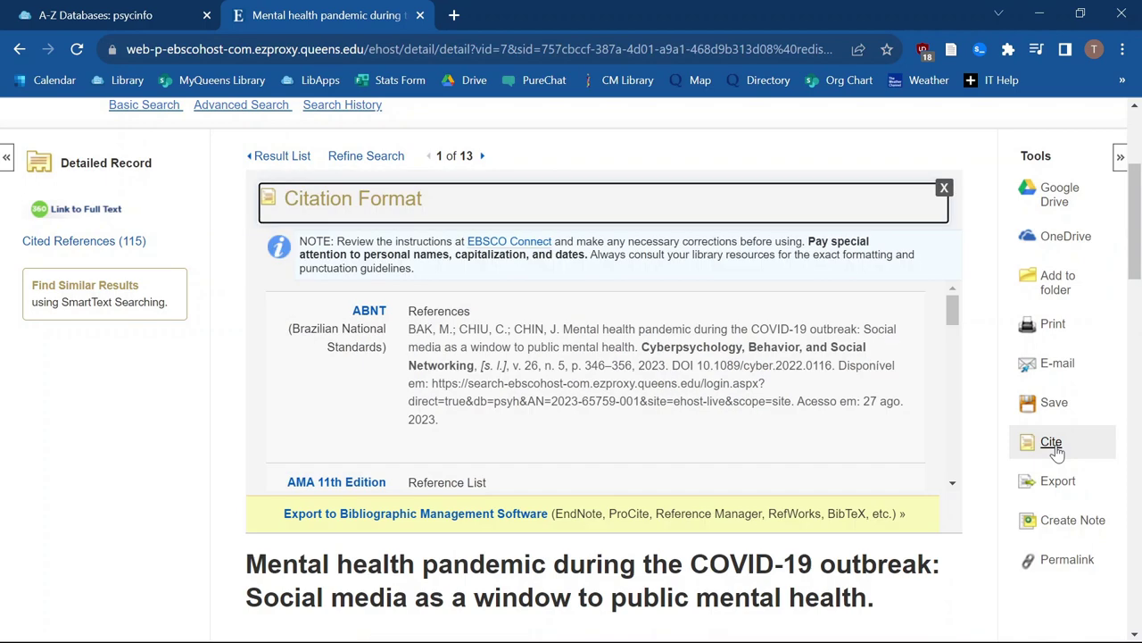
Scroll the citation formats down to APA 7th Edition, then close the Citation Format panel.
{"action": "scroll", "coordinate": [515, 401], "scroll_direction": "down", "scroll_amount": 3}
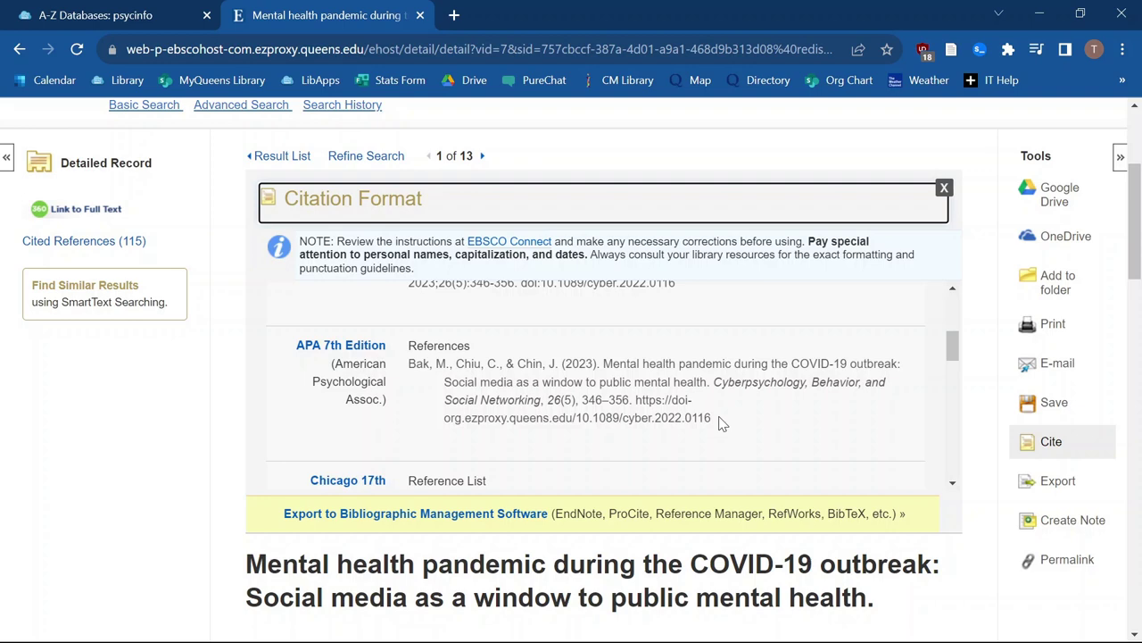
{"action": "left_click", "coordinate": [944, 190]}
Review the abstract and subjects, then search subject DE "Depression (Emotion)", getting 27,019 results.
{"action": "scroll", "coordinate": [845, 311], "scroll_direction": "down", "scroll_amount": 4}
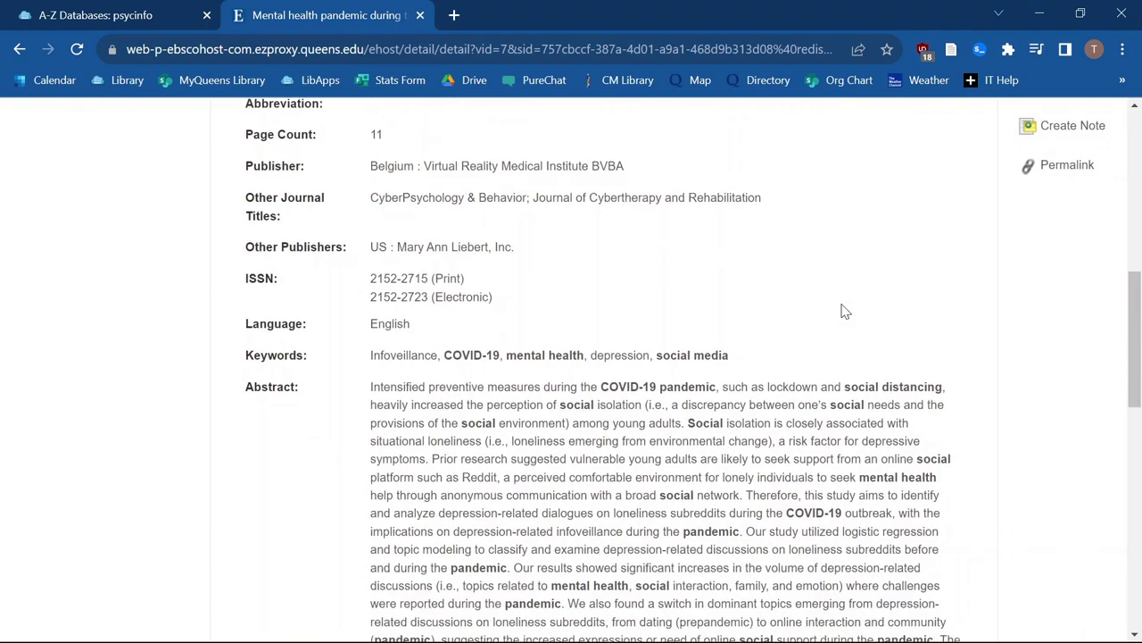
{"action": "scroll", "coordinate": [844, 311], "scroll_direction": "down", "scroll_amount": 3}
{"action": "scroll", "coordinate": [845, 304], "scroll_direction": "up", "scroll_amount": 1}
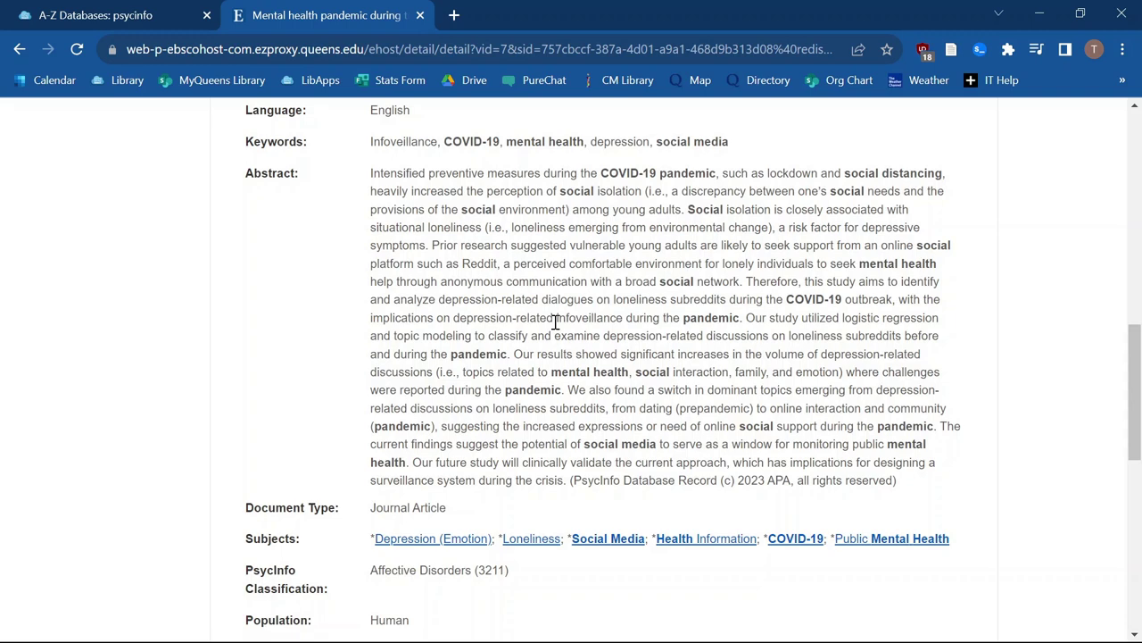
{"action": "scroll", "coordinate": [555, 322], "scroll_direction": "down", "scroll_amount": 4}
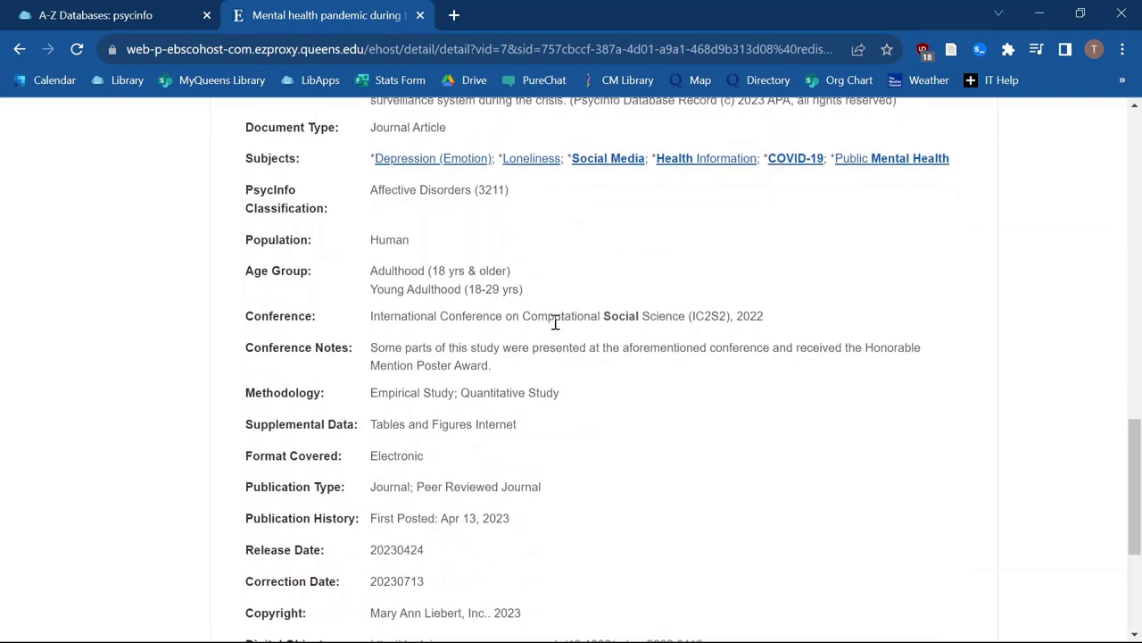
{"action": "scroll", "coordinate": [555, 322], "scroll_direction": "down", "scroll_amount": 1}
{"action": "scroll", "coordinate": [555, 323], "scroll_direction": "up", "scroll_amount": 1}
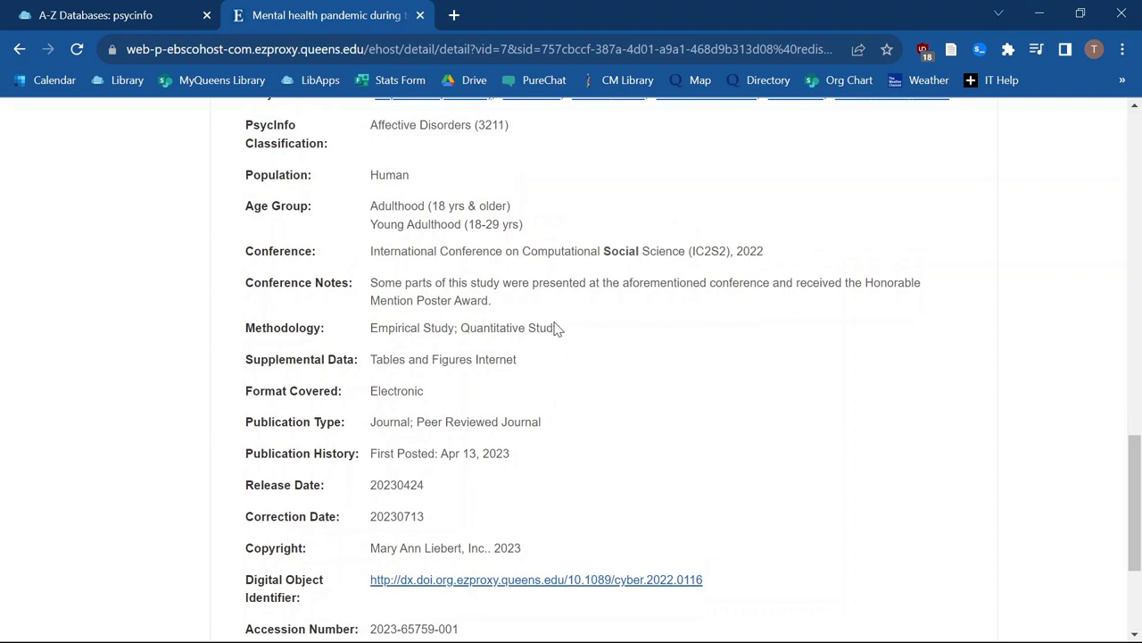
{"action": "scroll", "coordinate": [555, 322], "scroll_direction": "up", "scroll_amount": 1}
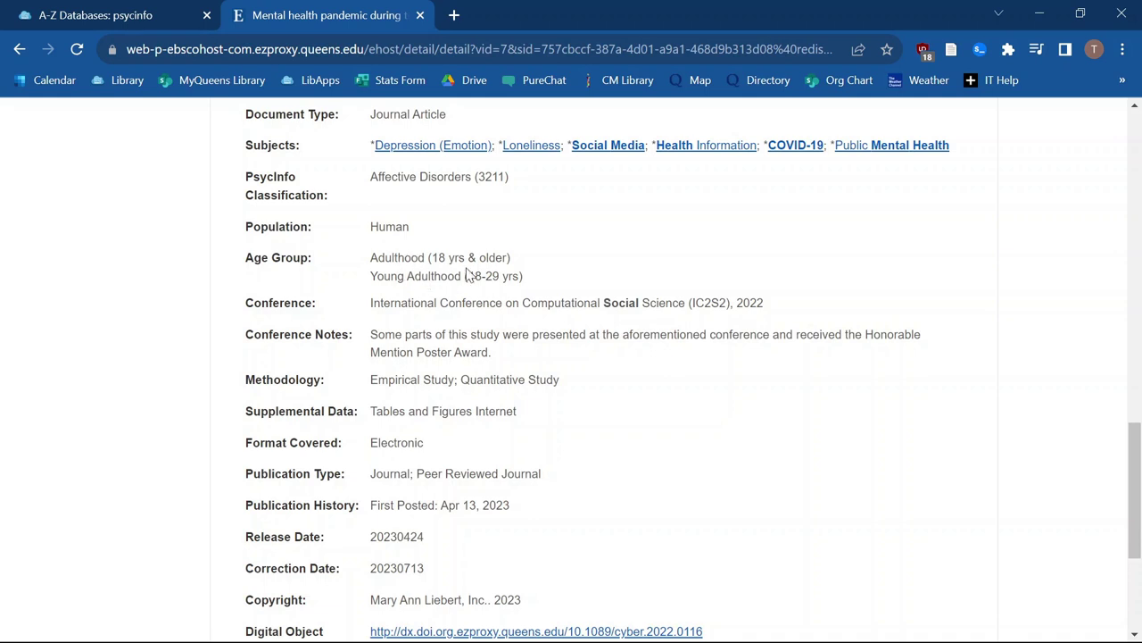
{"action": "scroll", "coordinate": [625, 380], "scroll_direction": "down", "scroll_amount": 1}
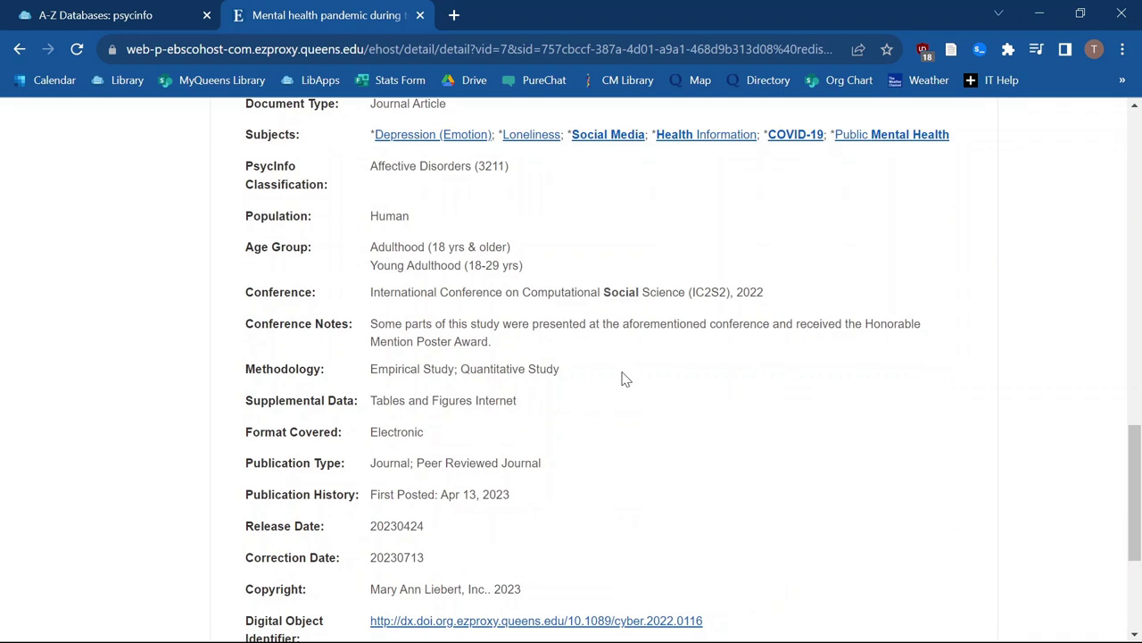
{"action": "scroll", "coordinate": [625, 379], "scroll_direction": "up", "scroll_amount": 1}
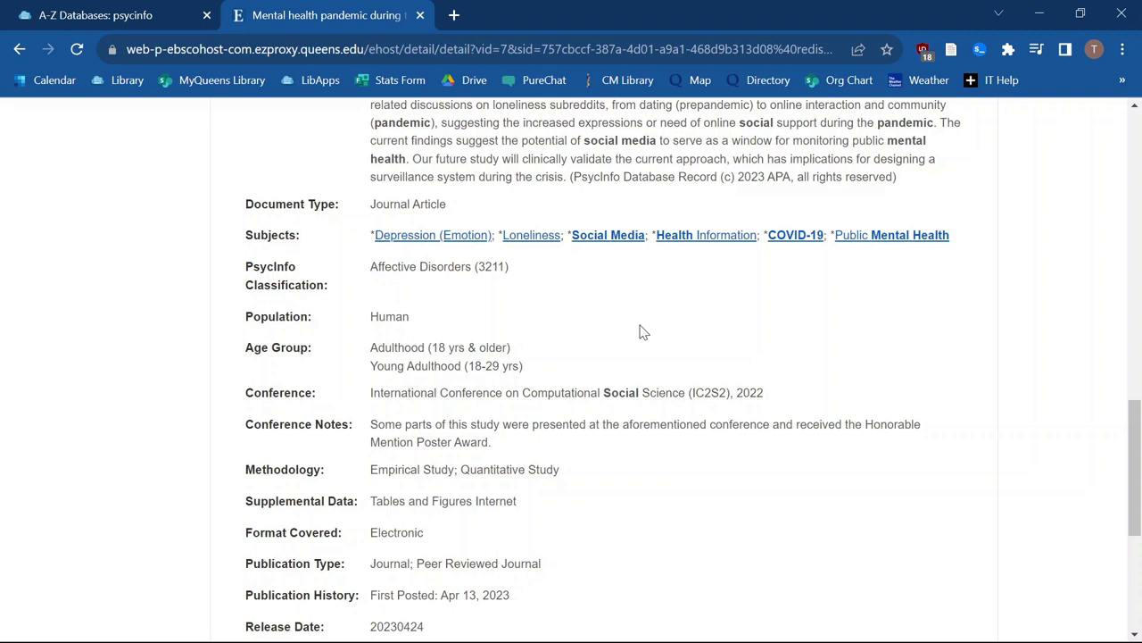
{"action": "left_click", "coordinate": [415, 244]}
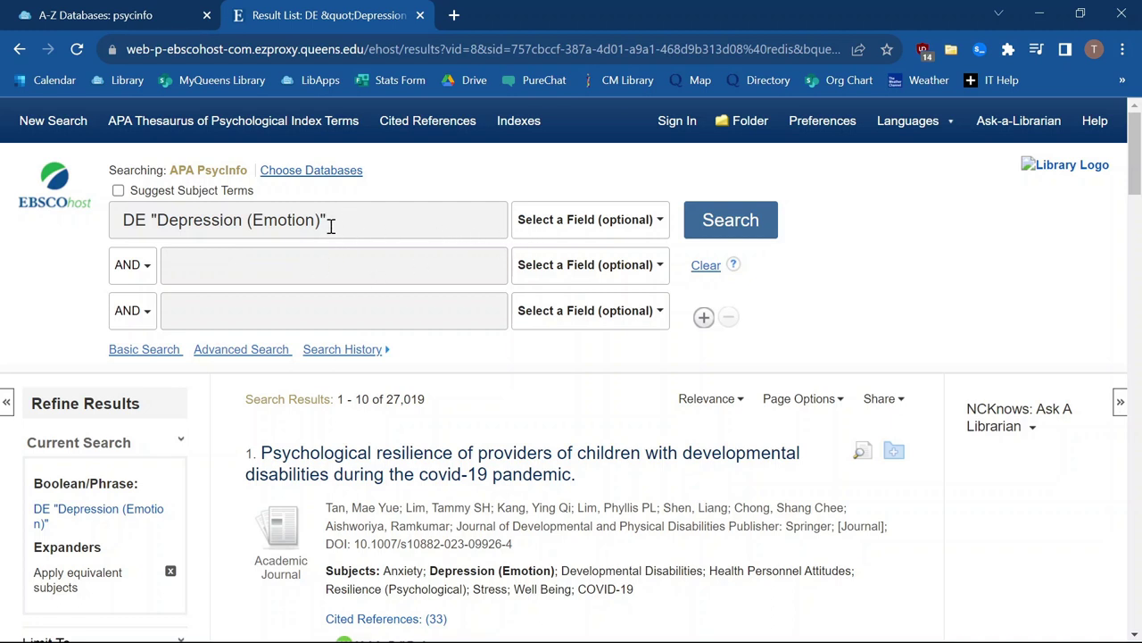
Enter "social media" (pandemic OR covid OR "social distancing") in the second search row below DE "Depression (Emotion)".
{"action": "left_click", "coordinate": [214, 265]}
{"action": "type", "text": "\"s"}
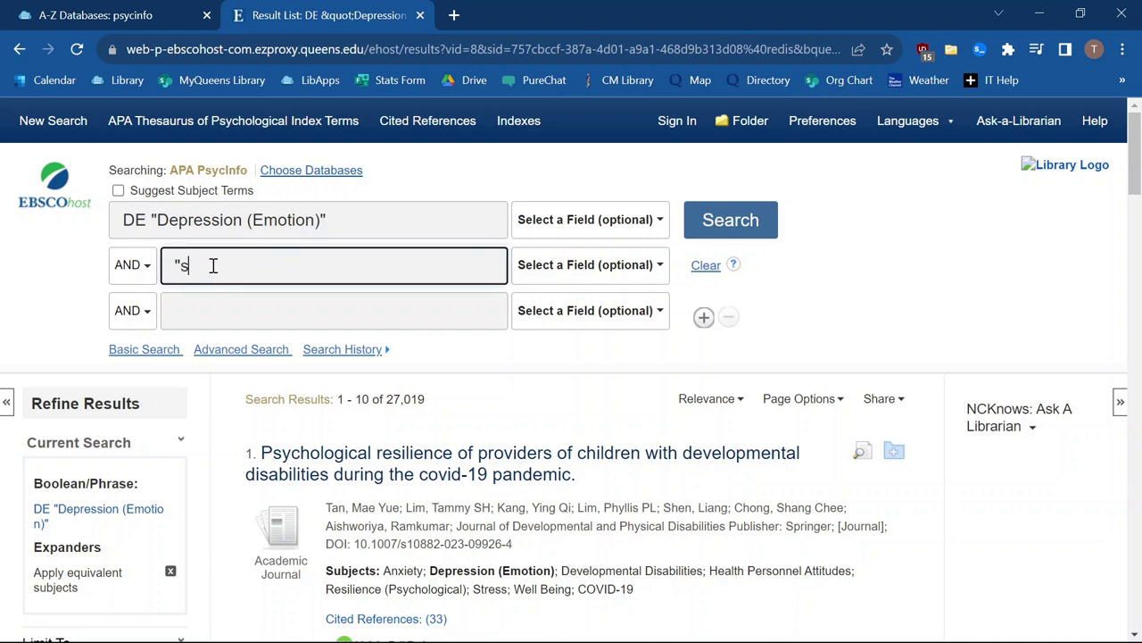
{"action": "type", "text": "ocial media\""}
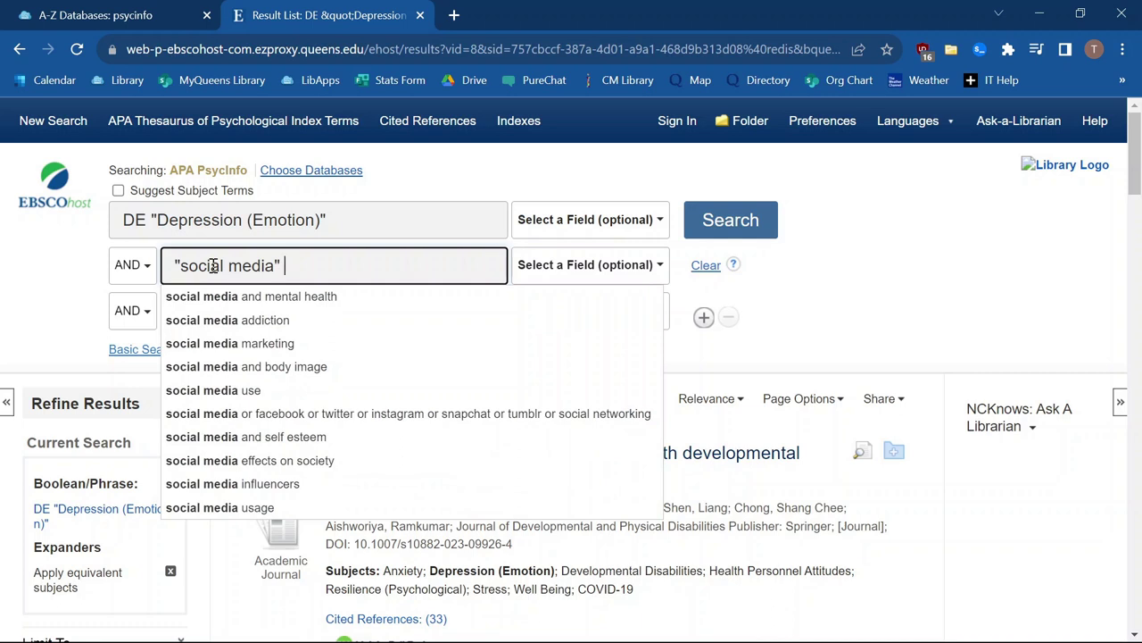
{"action": "type", "text": "(pandemic"}
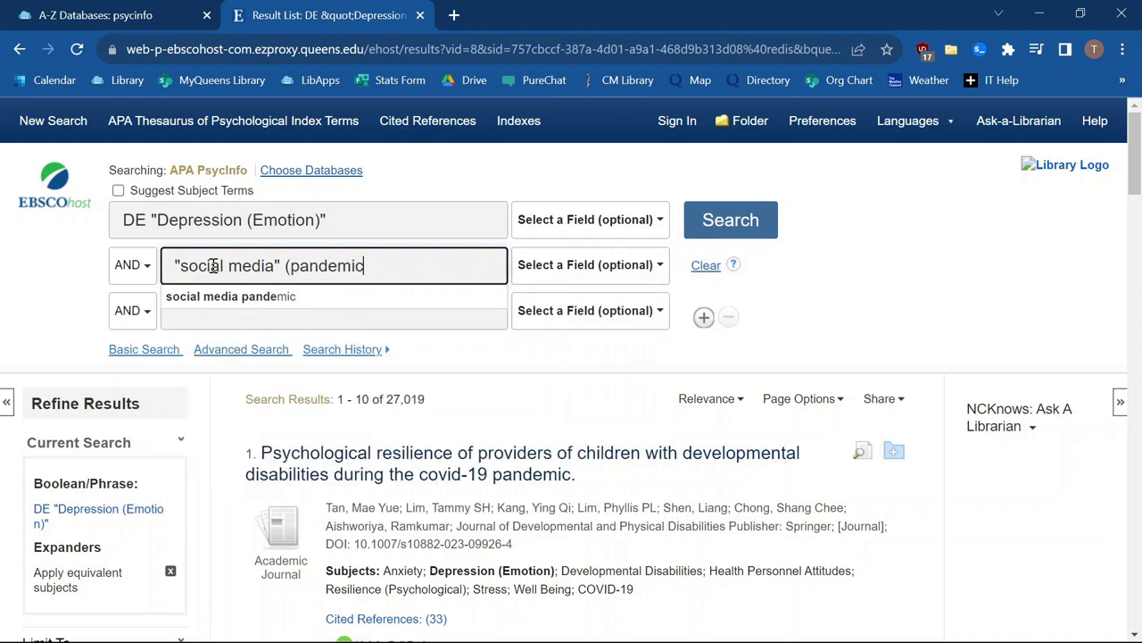
{"action": "type", "text": " OR co"}
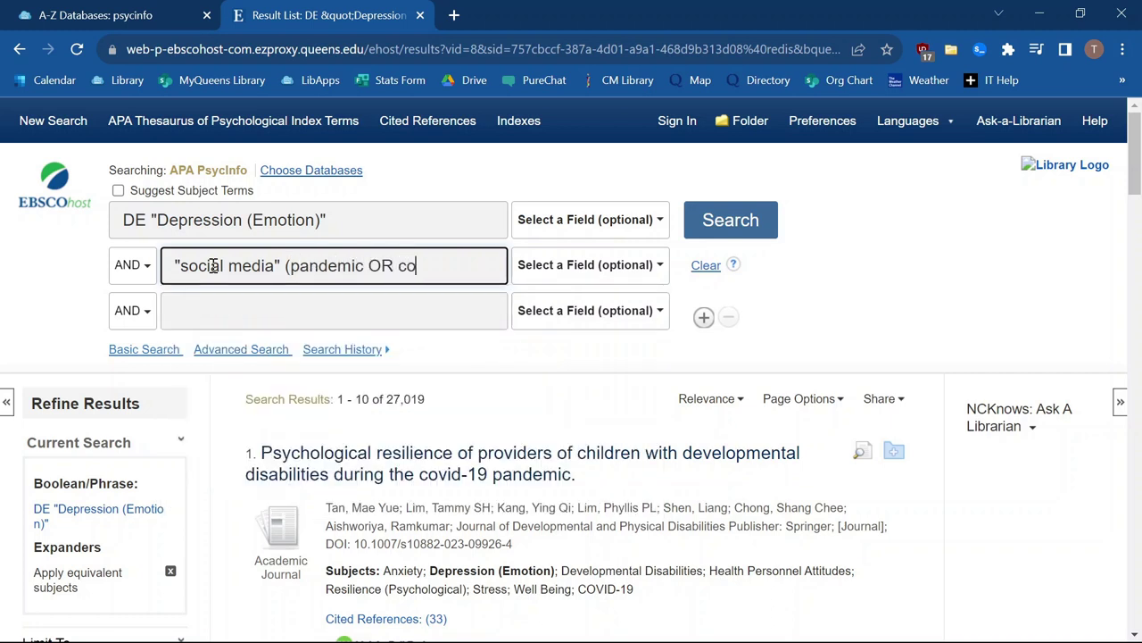
{"action": "type", "text": "vid OR \"social s"}
{"action": "type", "text": "ista"}
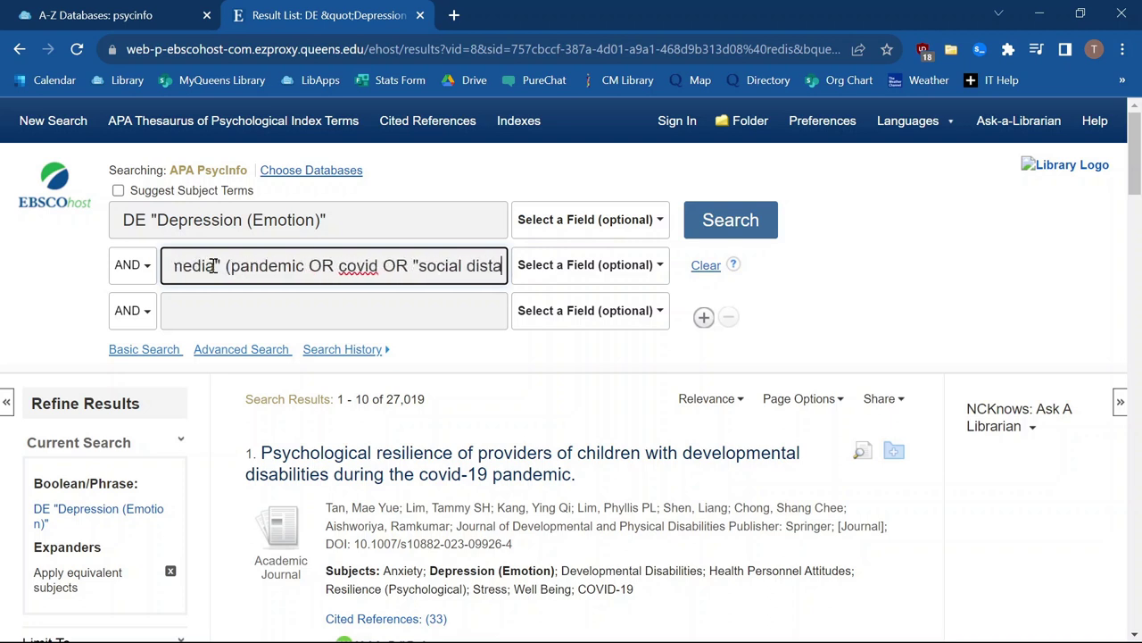
{"action": "type", "text": "ncing\")"}
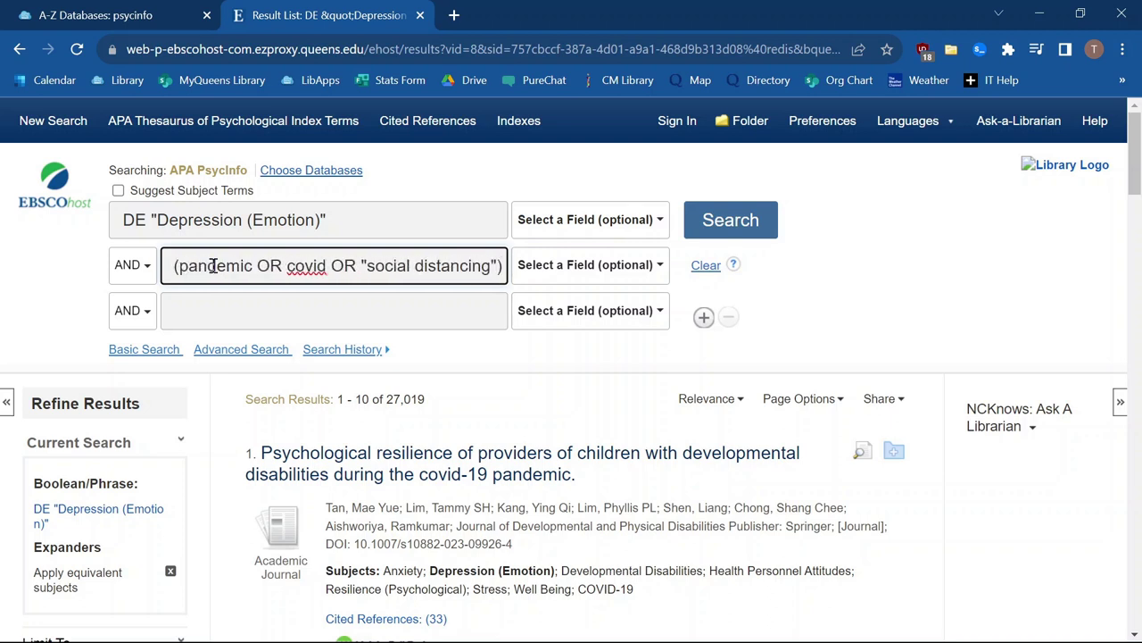
{"action": "left_click", "coordinate": [591, 267]}
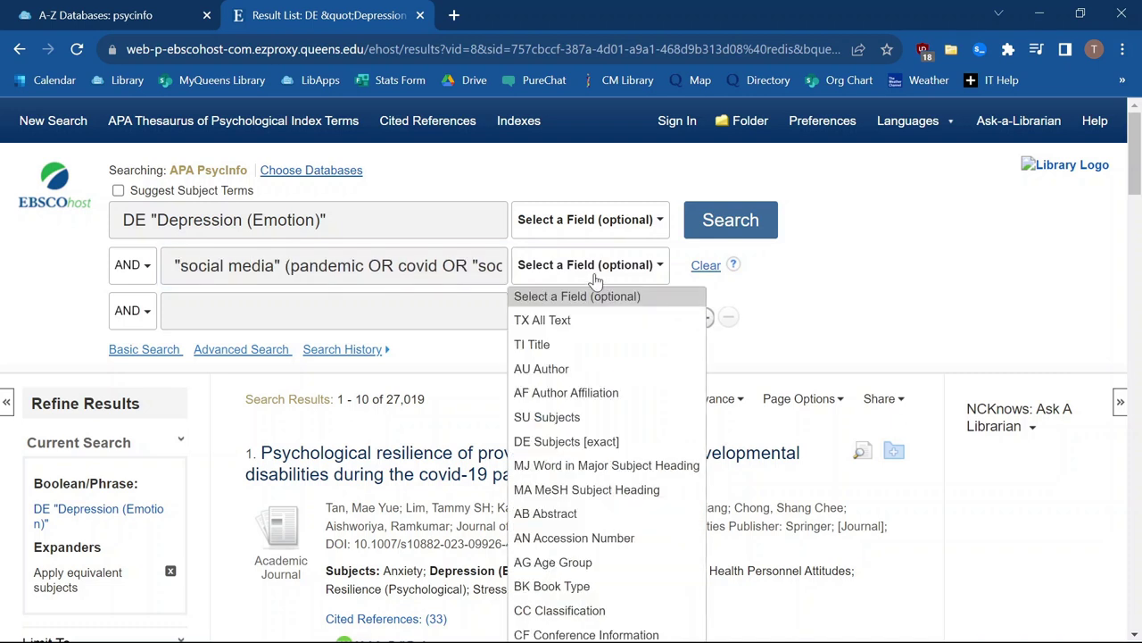
Restrict the second row to the TI Title field and run the combined search.
{"action": "left_click", "coordinate": [560, 345]}
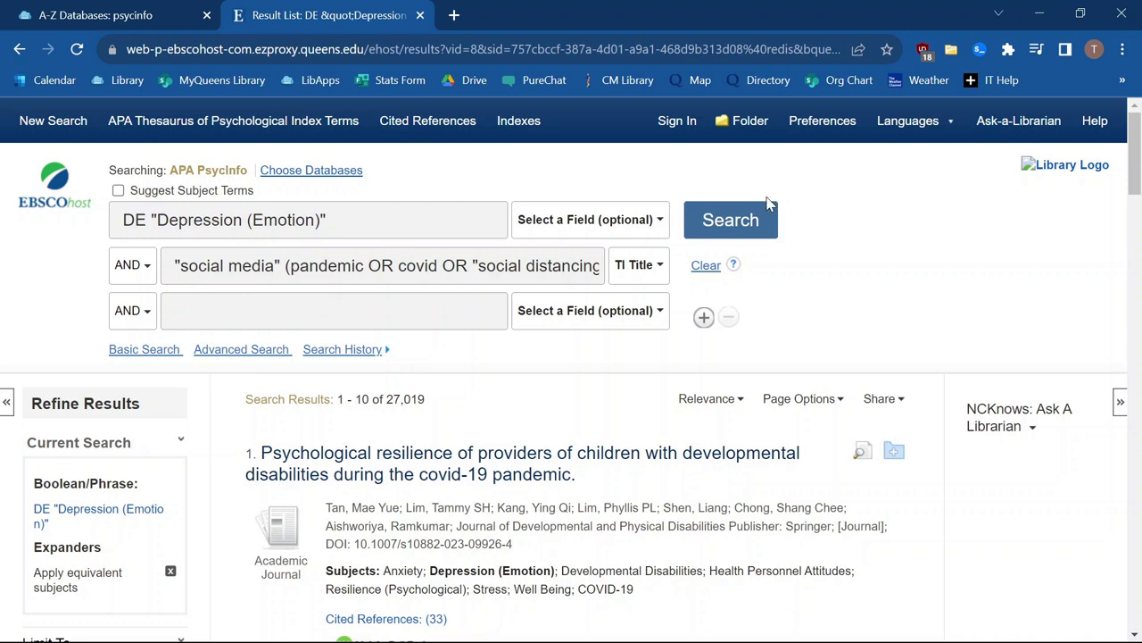
{"action": "left_click", "coordinate": [754, 228]}
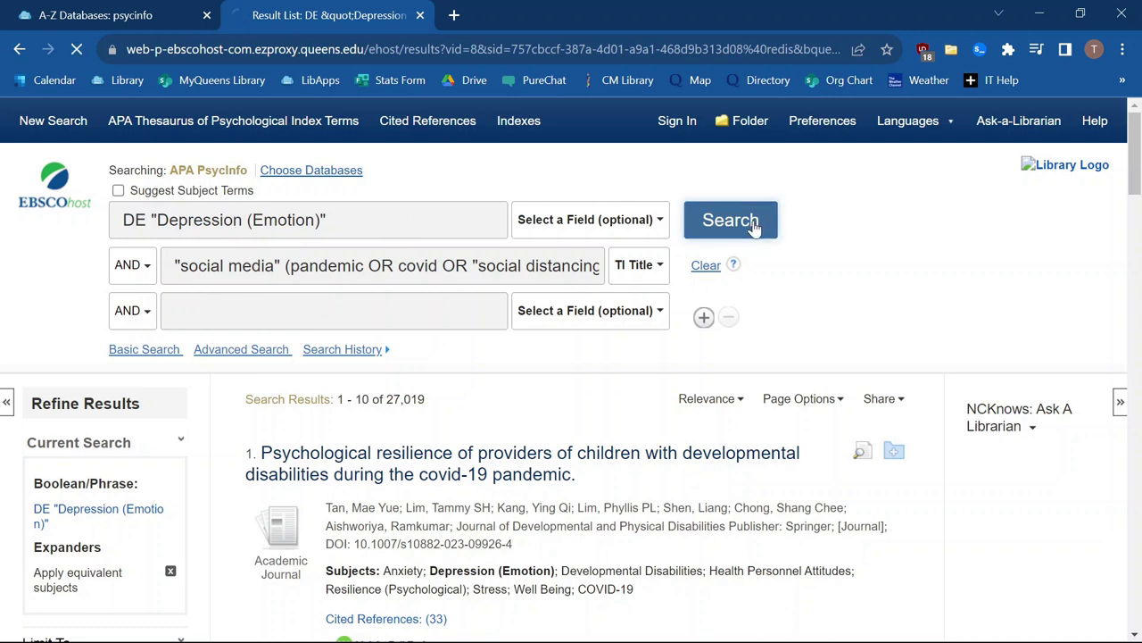